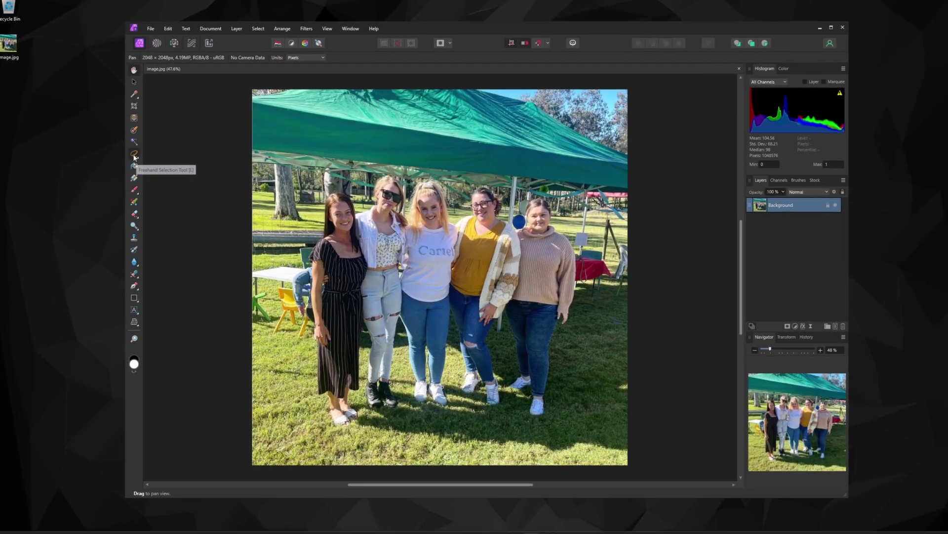
- Make a freehand selection around the woman in the black striped dress, including everything from her to the photo's left edge
click(132, 155)
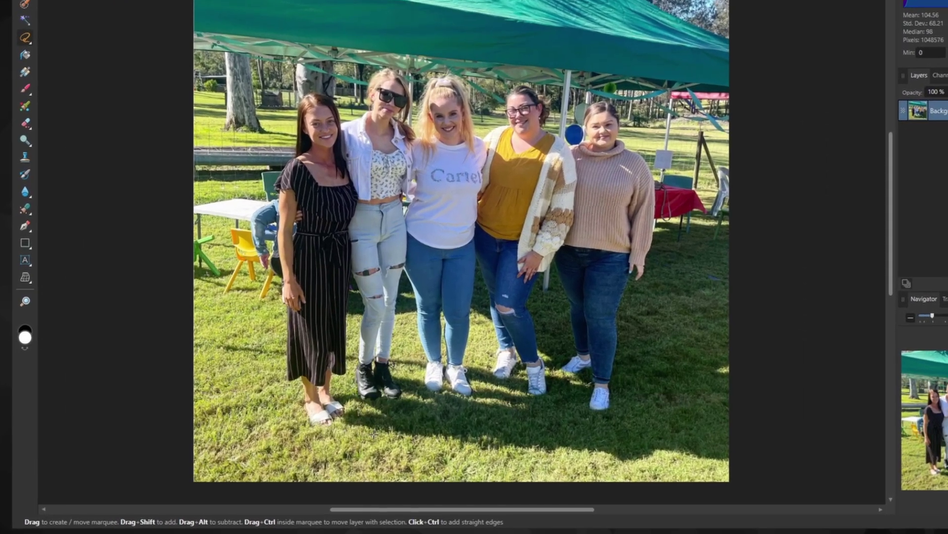
drag(369, 421, 361, 408)
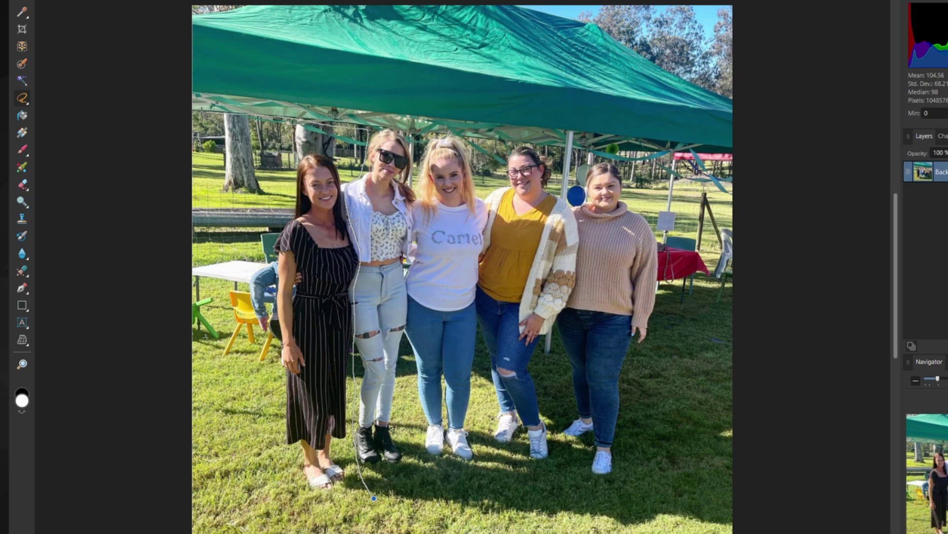
drag(196, 202, 200, 376)
drag(374, 498, 372, 501)
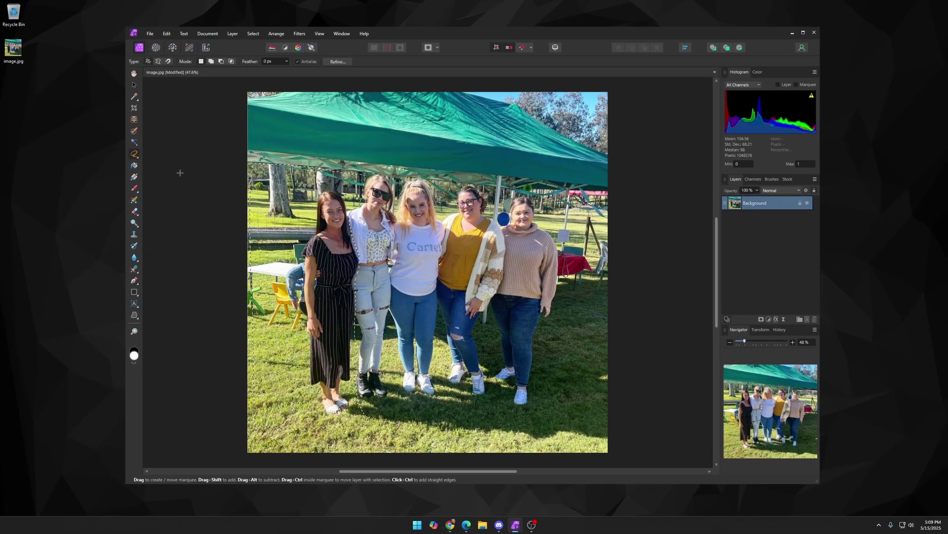
- Copy the selected area flattened and paste it as a new pixel layer above the background
click(167, 34)
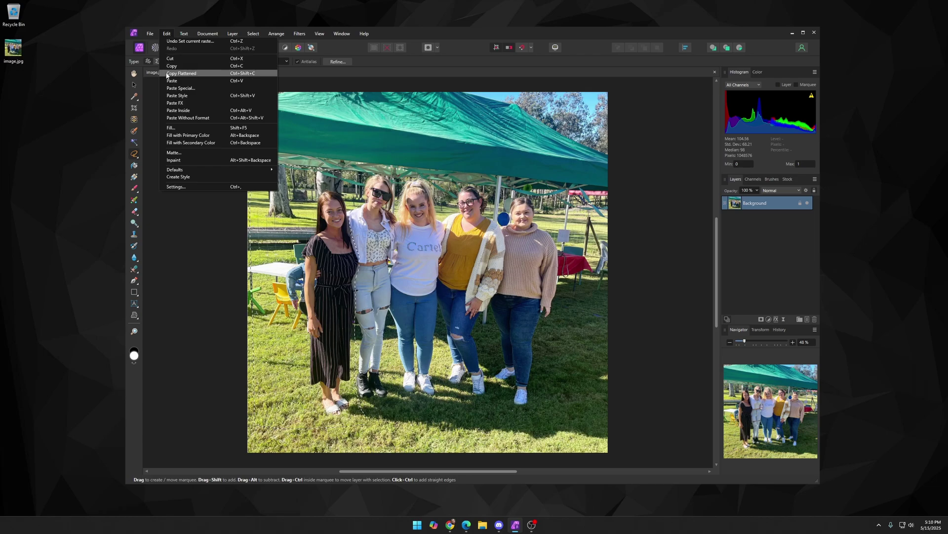
click(166, 74)
click(166, 34)
click(167, 82)
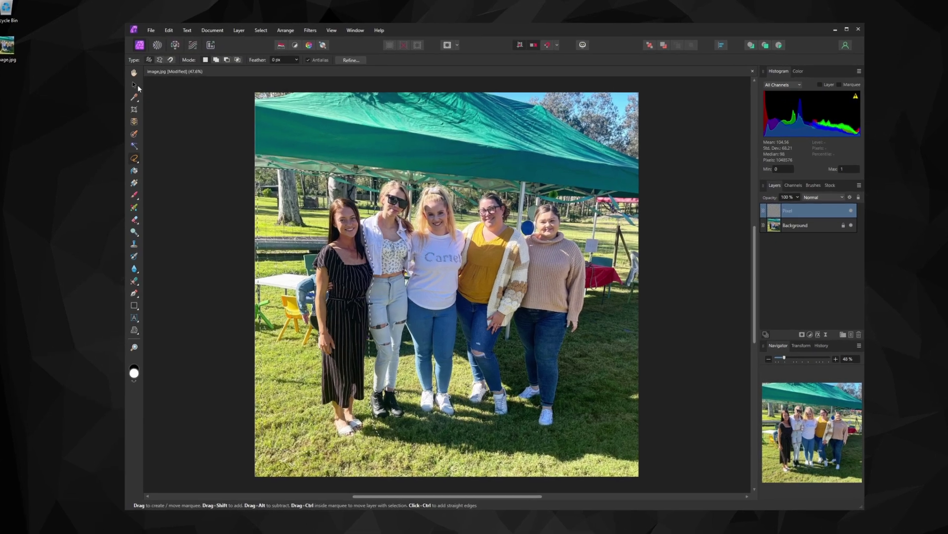
- Move the pasted piece horizontally to the right until it covers the woman in sunglasses and meets the blonde woman
click(134, 84)
click(510, 31)
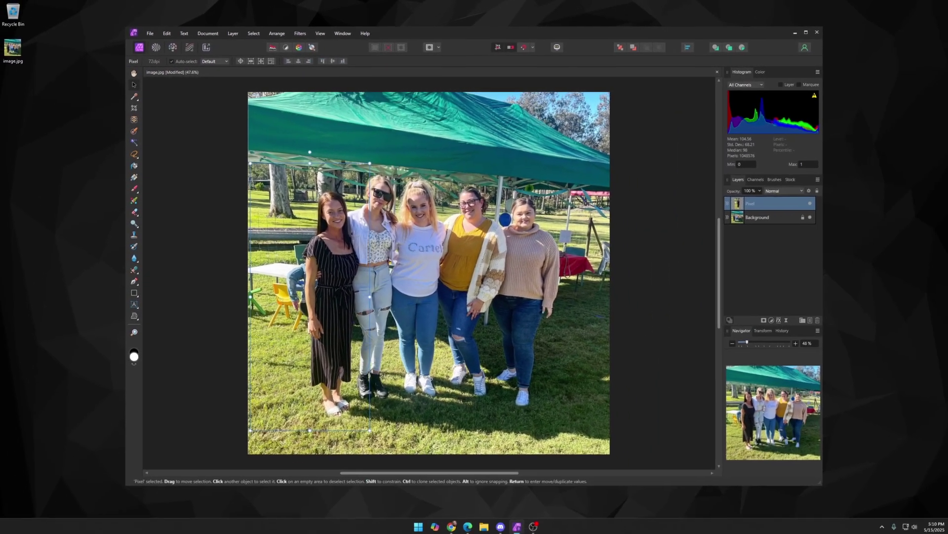
drag(395, 286, 410, 285)
drag(319, 221, 347, 221)
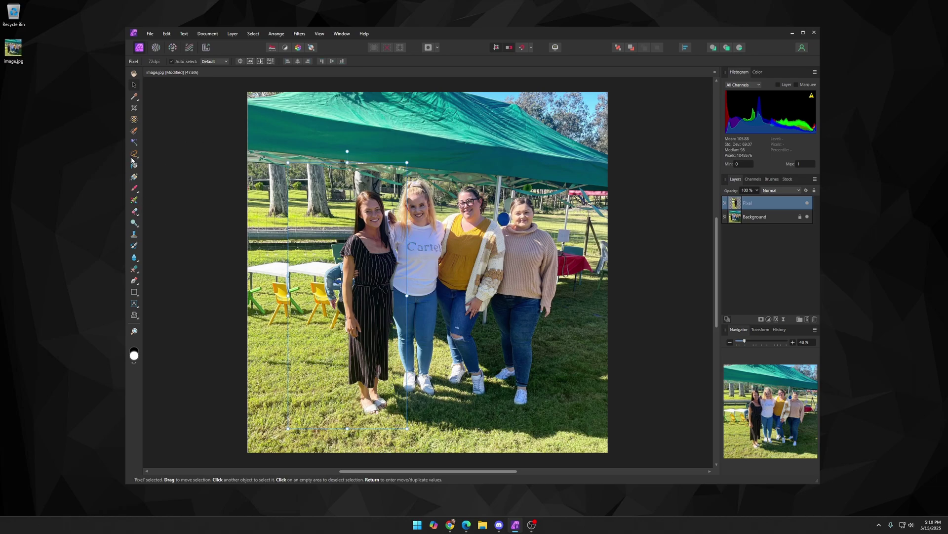
- Erase the pasted layer's hard edges with the Erase Brush, blending the grass beside the woman's feet and along the lower seam
click(133, 212)
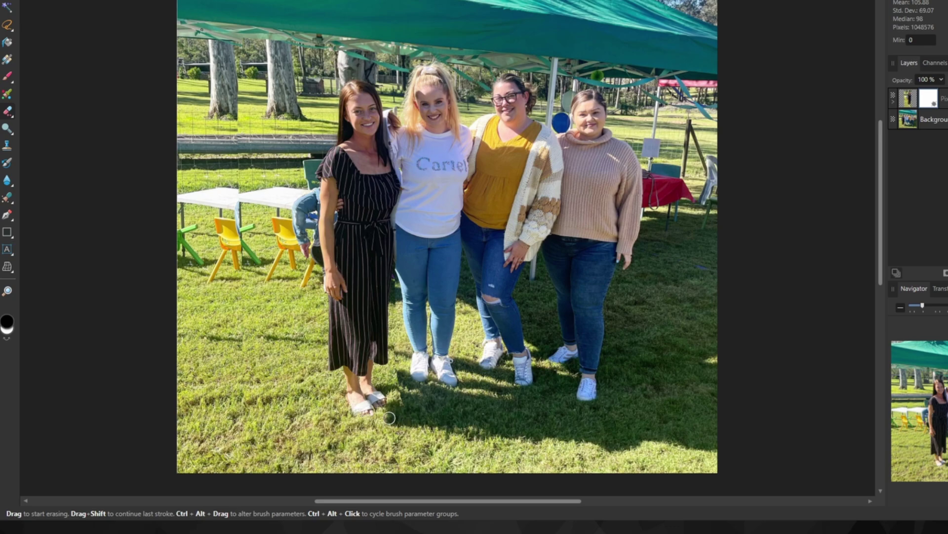
drag(389, 411, 401, 397)
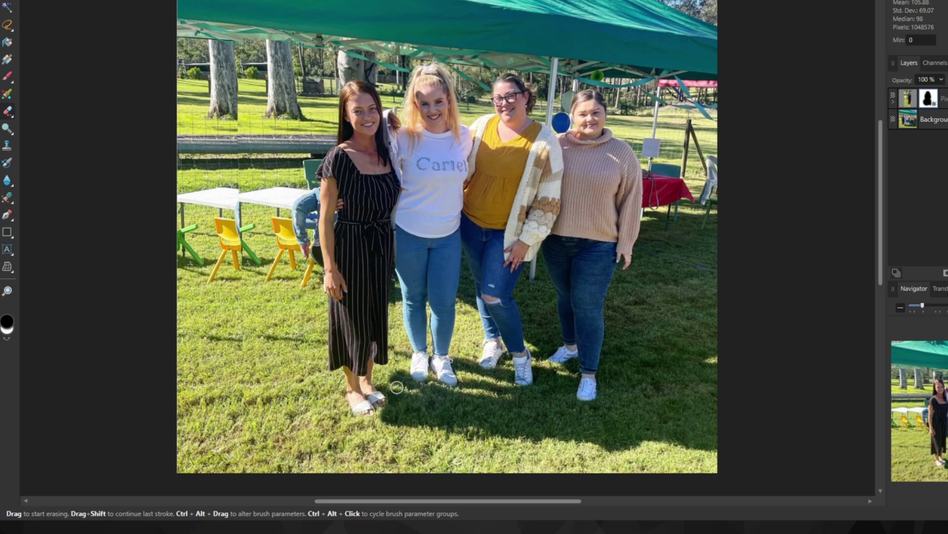
drag(398, 388, 413, 403)
drag(344, 461, 300, 460)
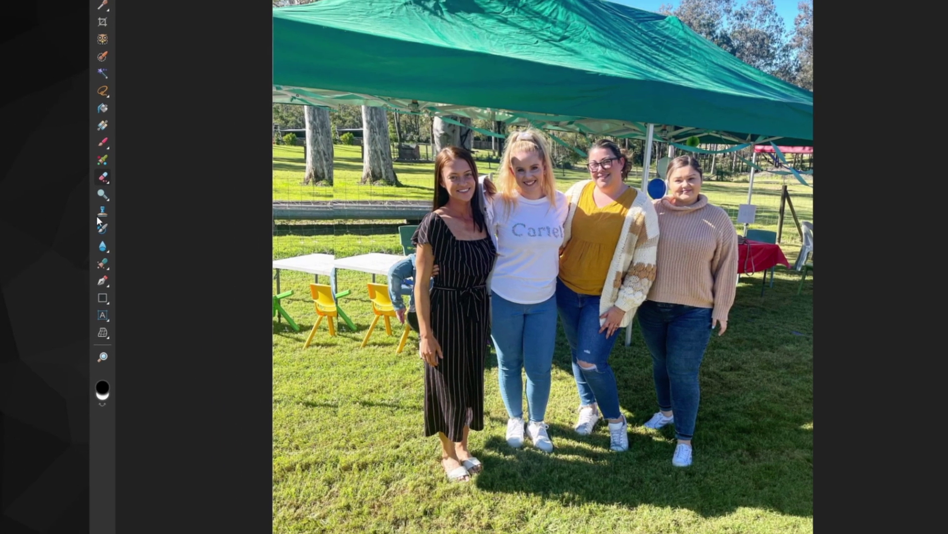
- Add a new pixel layer and retouch the leftover seams with the Clone Brush, using Current Layer & Below as the source
click(102, 212)
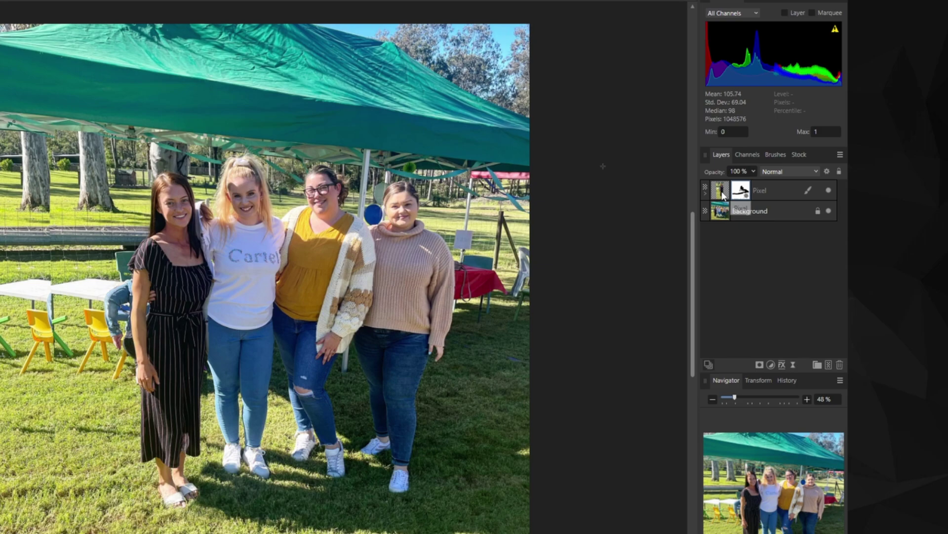
drag(723, 195, 723, 195)
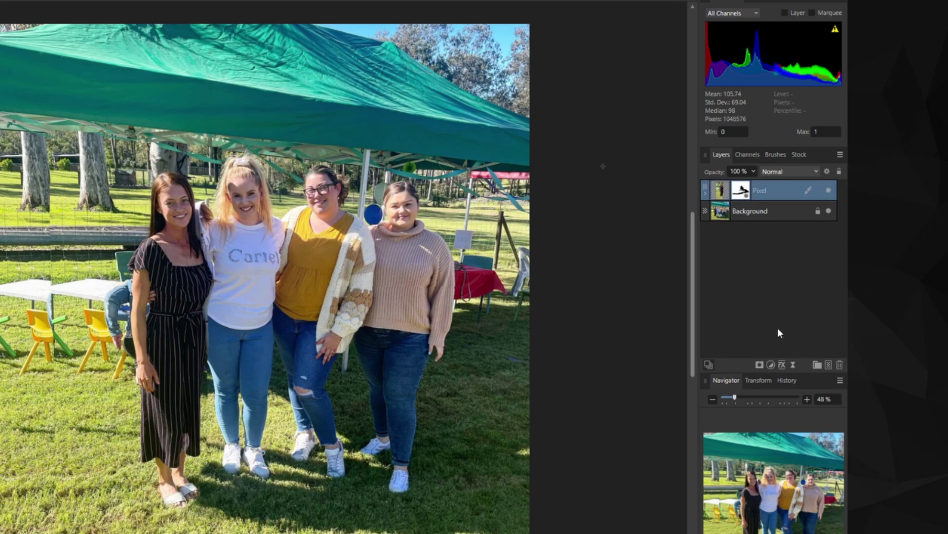
click(828, 365)
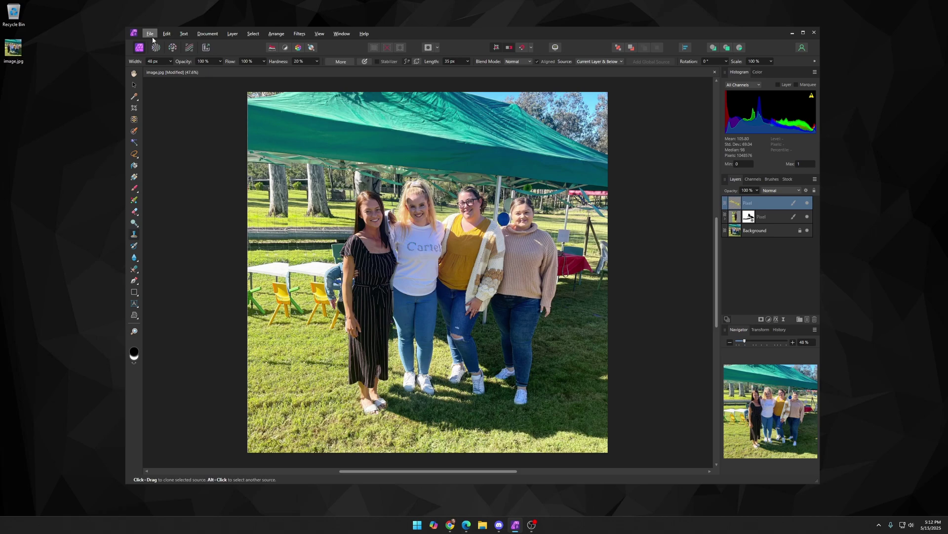
- Export the whole document as a 2048 × 2048 px PNG named image2.png on the Desktop
click(139, 25)
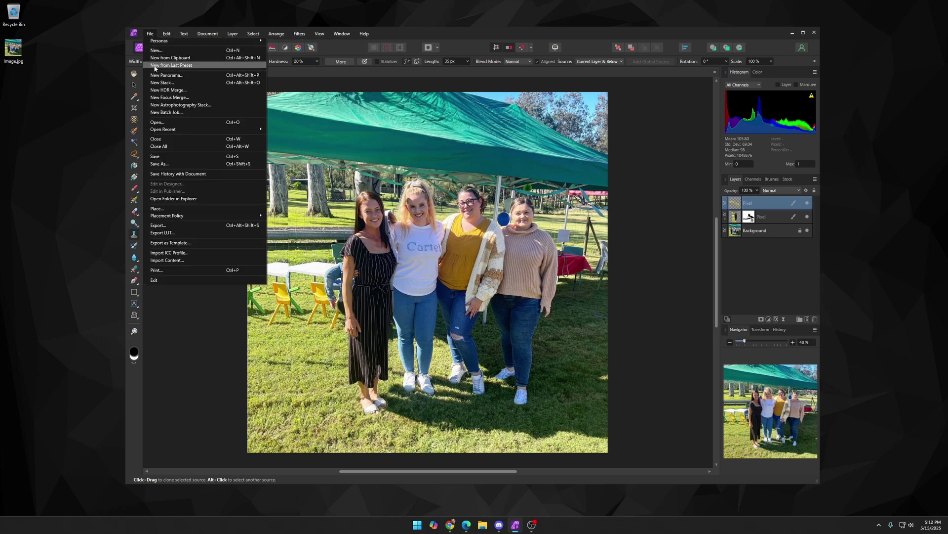
click(170, 225)
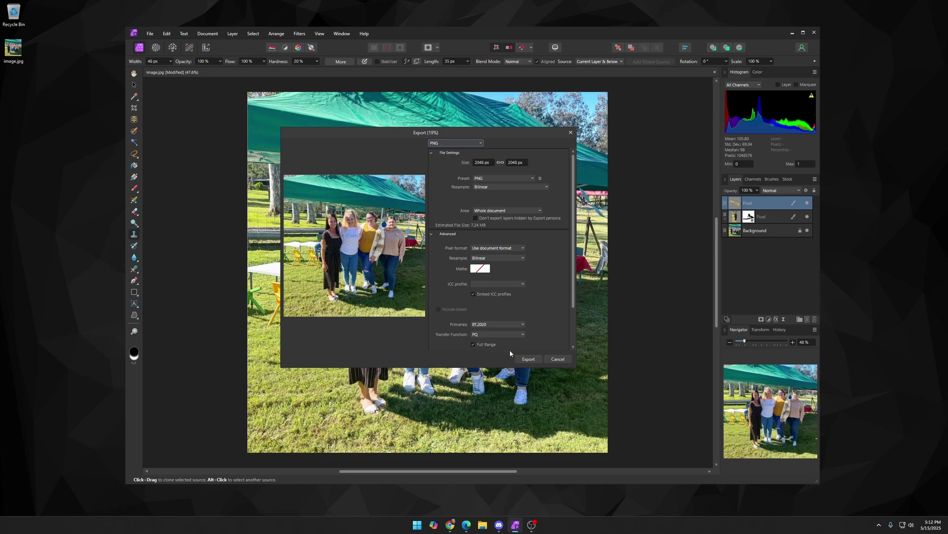
click(522, 356)
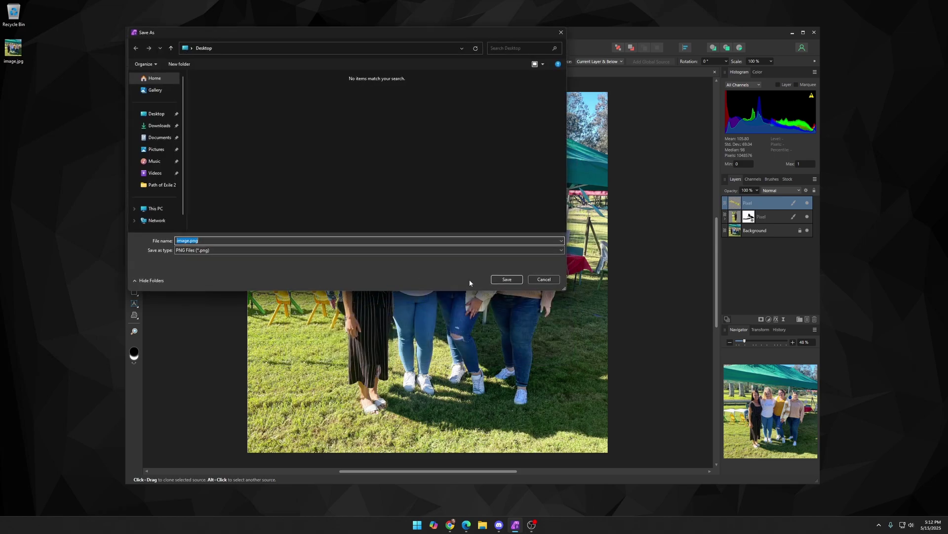
click(189, 242)
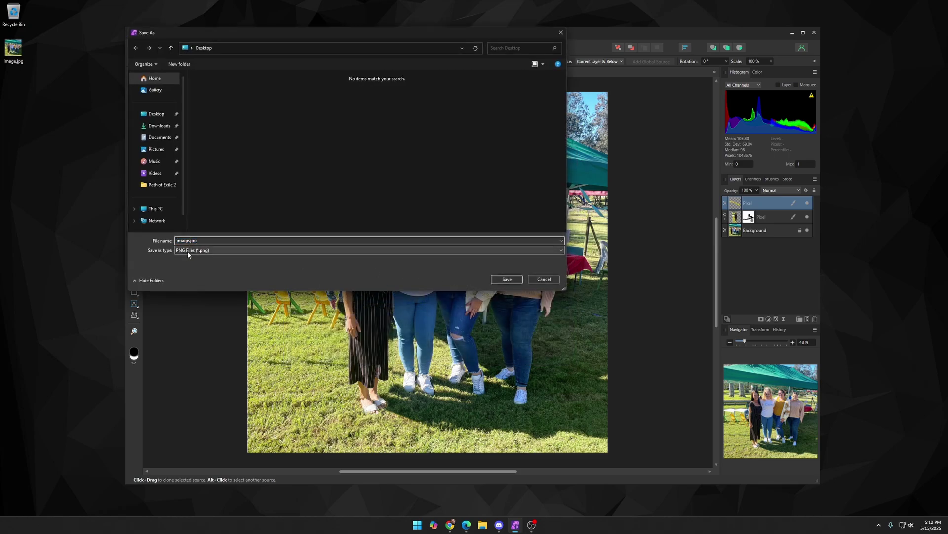
click(505, 278)
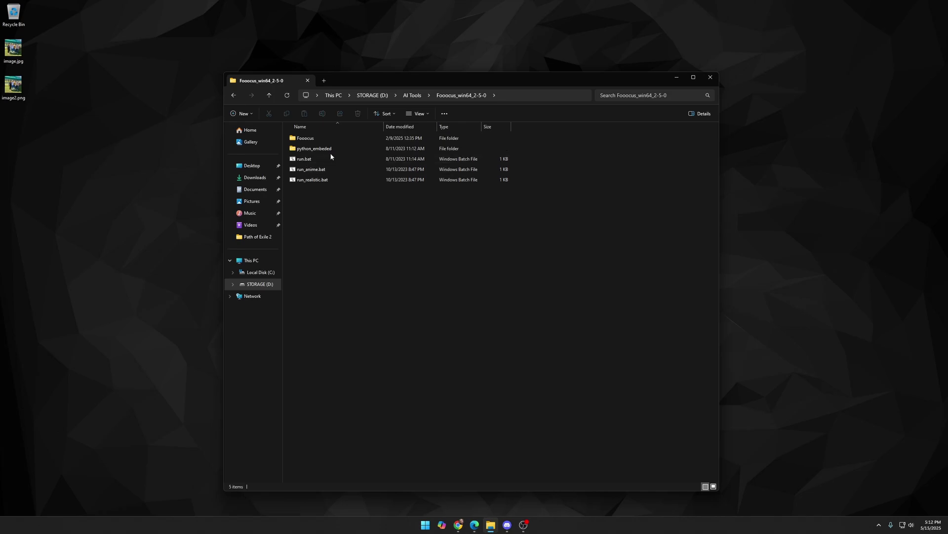
- Start Fooocus by running run.bat from the Fooocus_win64_2-5-0 folder, close the folder window and move the console aside
double_click(302, 161)
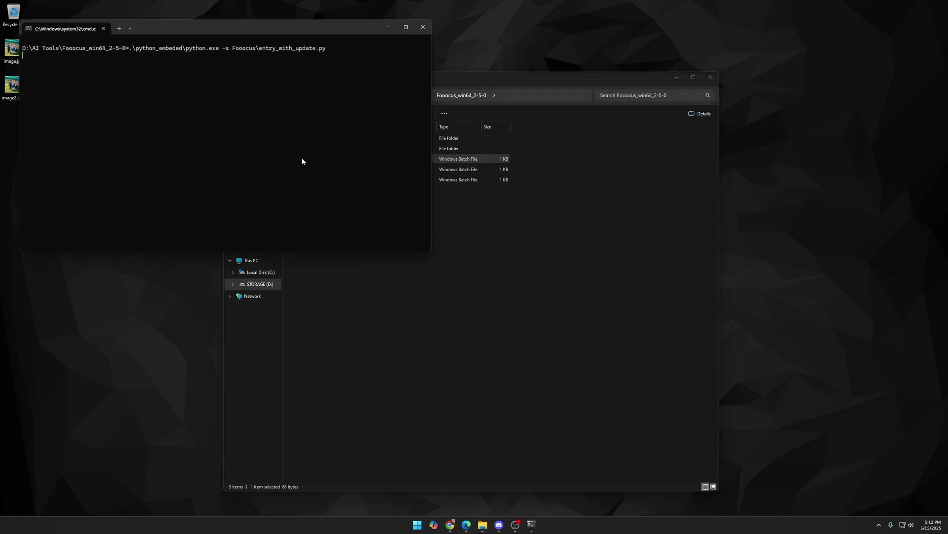
click(710, 77)
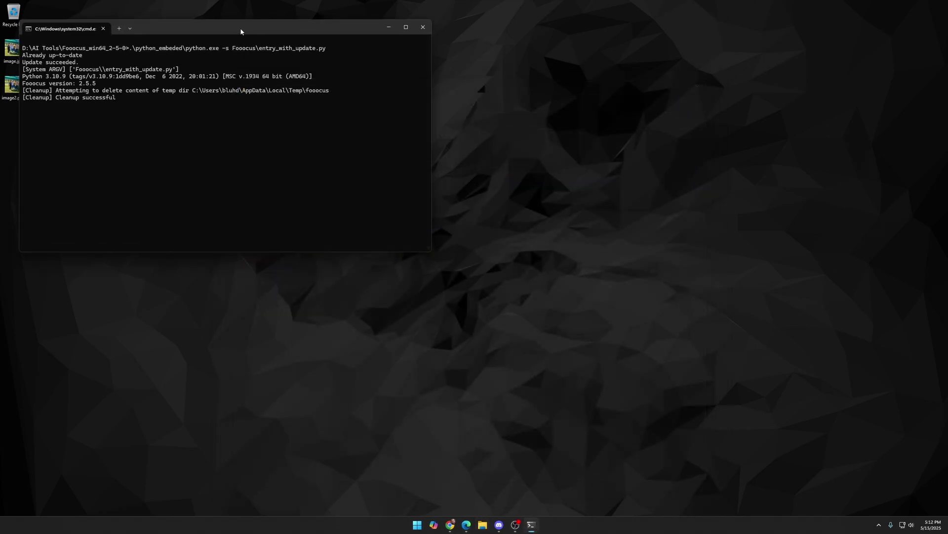
drag(241, 31, 475, 141)
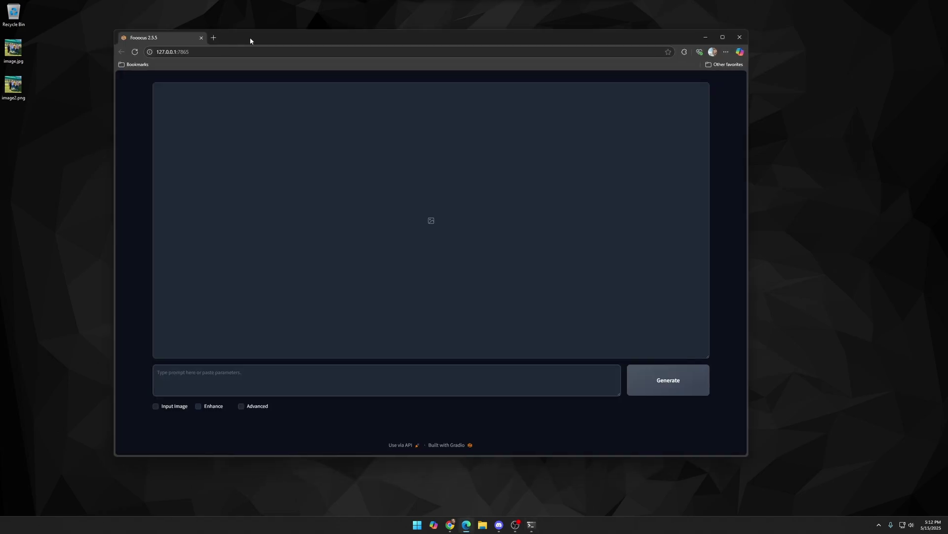
- Arrange the Fooocus browser window and the console so both are visible, keeping the browser in front
drag(270, 45, 273, 45)
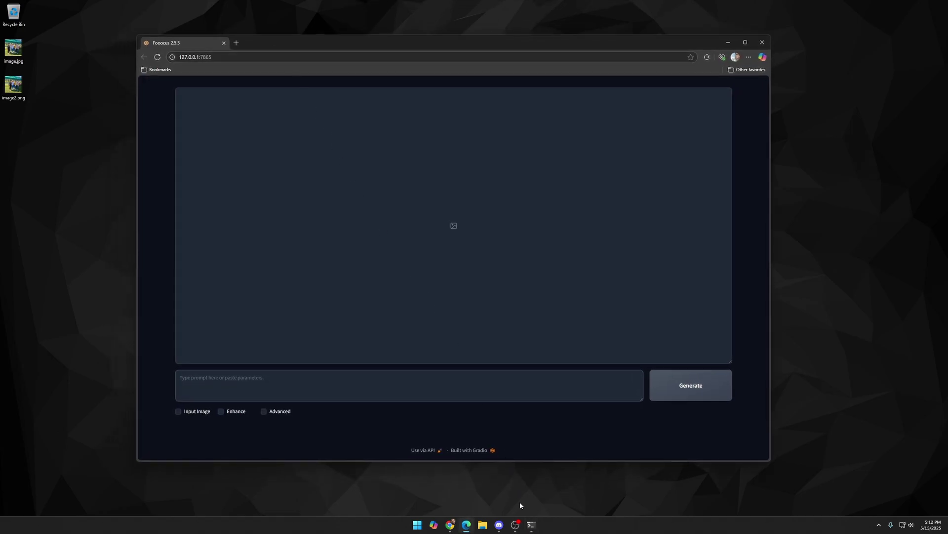
click(534, 525)
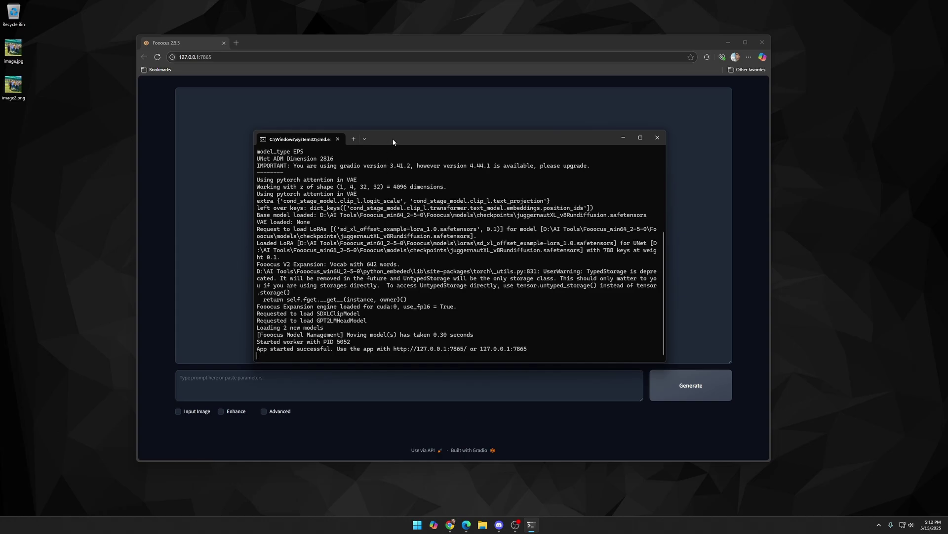
drag(394, 142, 146, 160)
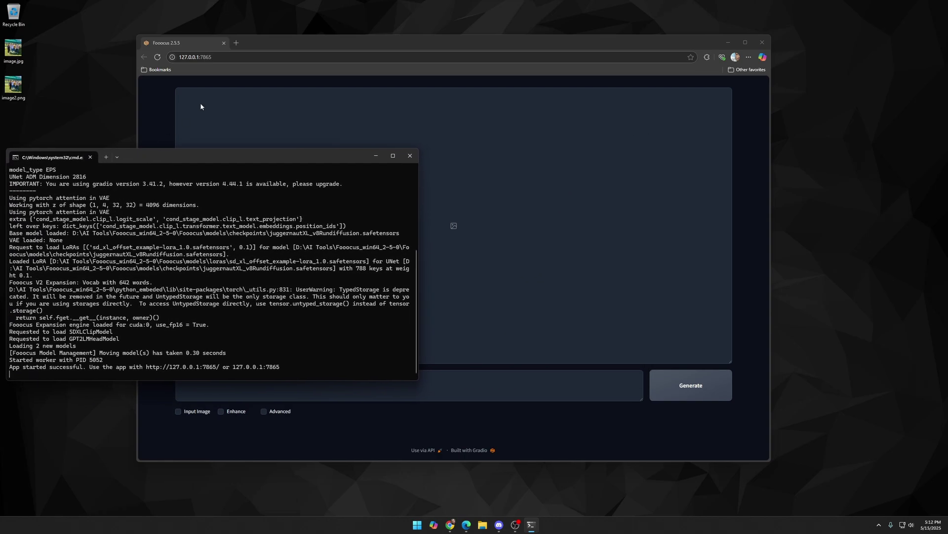
click(271, 44)
- Enable the input image option in Inpaint or Outpaint mode and load image2.png from the desktop
click(264, 412)
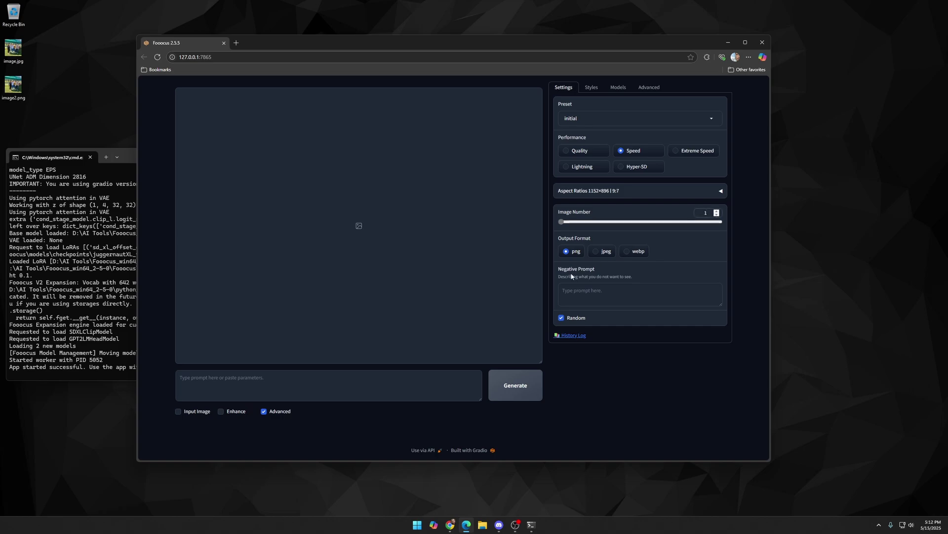
click(264, 412)
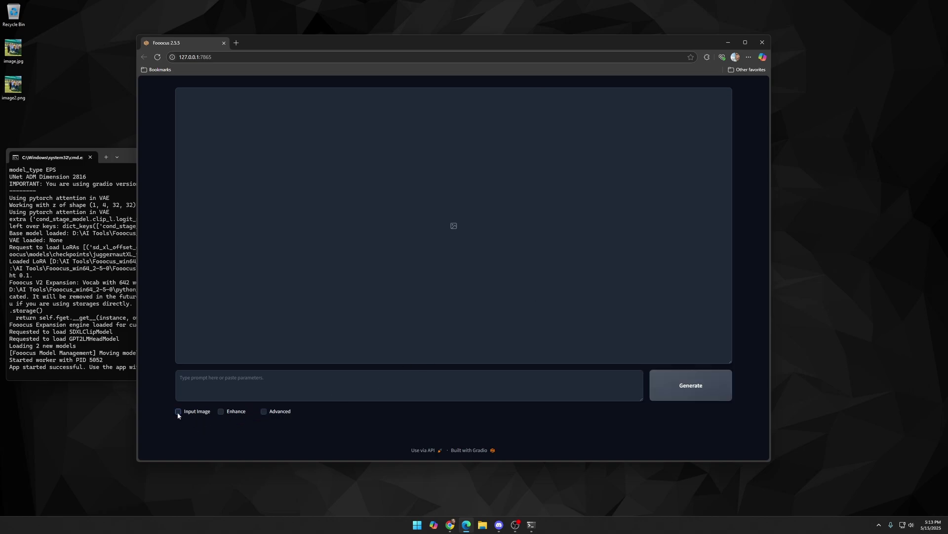
click(179, 411)
click(298, 338)
scroll(291, 346, down, 4)
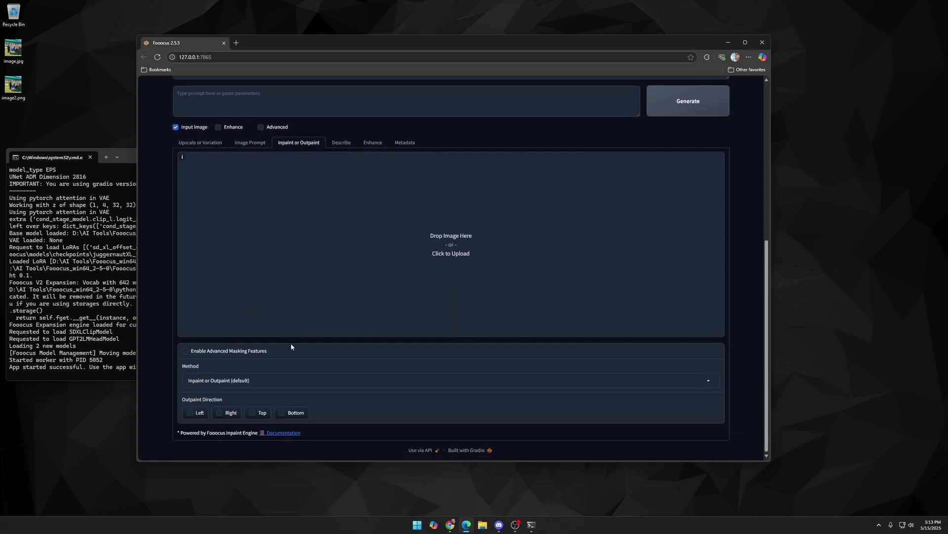
drag(14, 85, 430, 245)
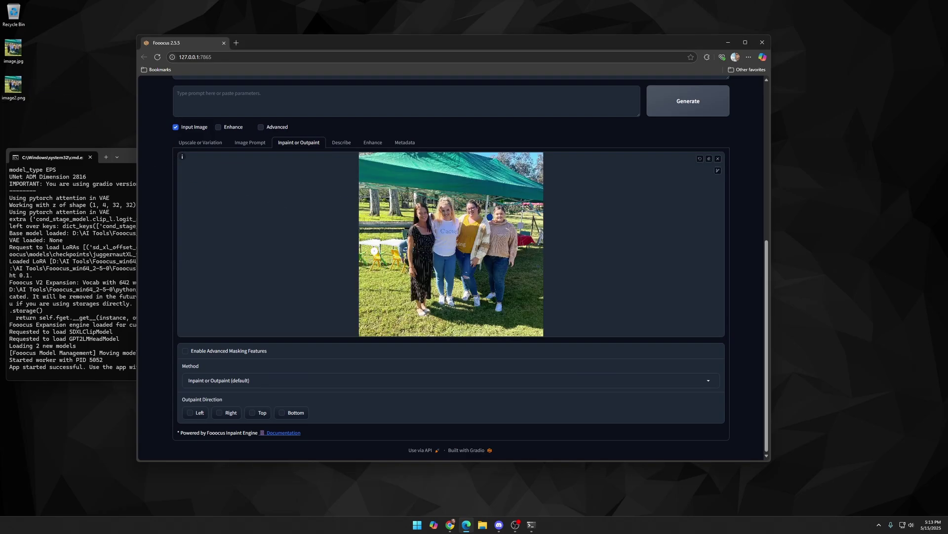
- Paint an inpaint mask over the duplicated table, yellow chair, fence section and tree trunk at the photo's left edge
scroll(374, 251, up, 6)
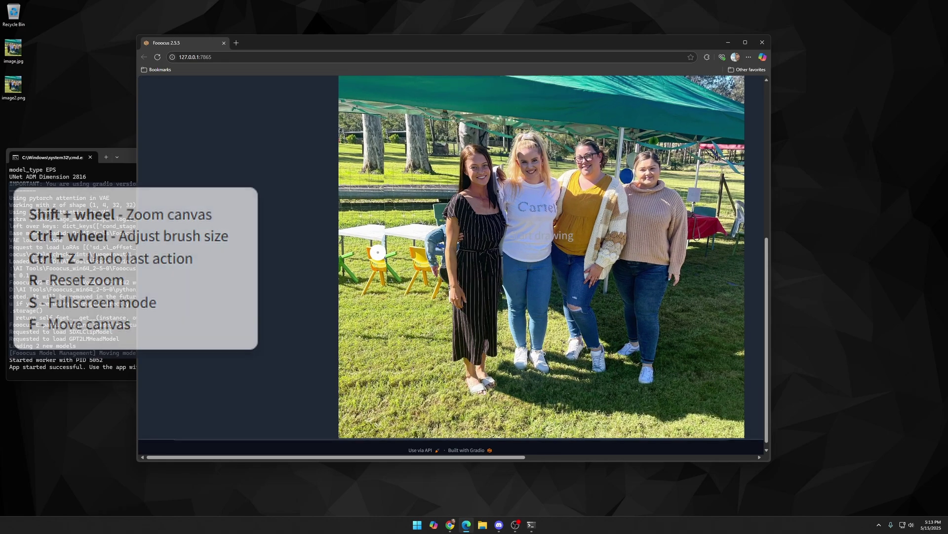
scroll(378, 253, up, 4)
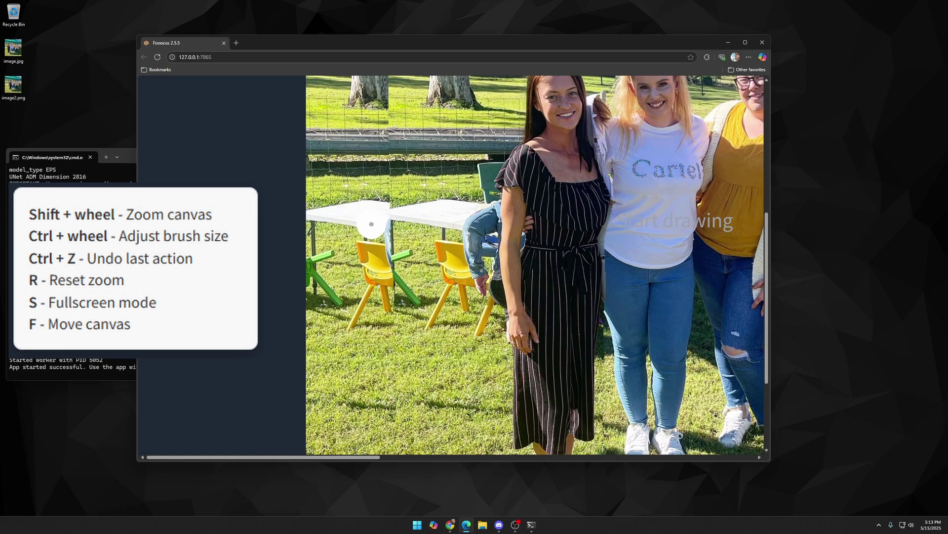
mouse_move(384, 198)
mouse_down()
mouse_move(376, 216)
mouse_move(384, 234)
mouse_move(379, 208)
mouse_move(390, 191)
mouse_move(301, 218)
mouse_move(366, 232)
mouse_move(318, 235)
mouse_move(316, 267)
mouse_move(331, 261)
mouse_move(310, 305)
mouse_move(354, 316)
mouse_move(348, 325)
mouse_move(350, 243)
mouse_move(358, 306)
mouse_move(373, 249)
mouse_move(380, 274)
mouse_move(401, 251)
mouse_move(416, 311)
mouse_move(391, 299)
mouse_move(371, 326)
mouse_move(308, 325)
mouse_move(320, 297)
mouse_move(398, 247)
mouse_move(384, 218)
mouse_move(396, 198)
mouse_move(372, 196)
mouse_move(346, 209)
mouse_up()
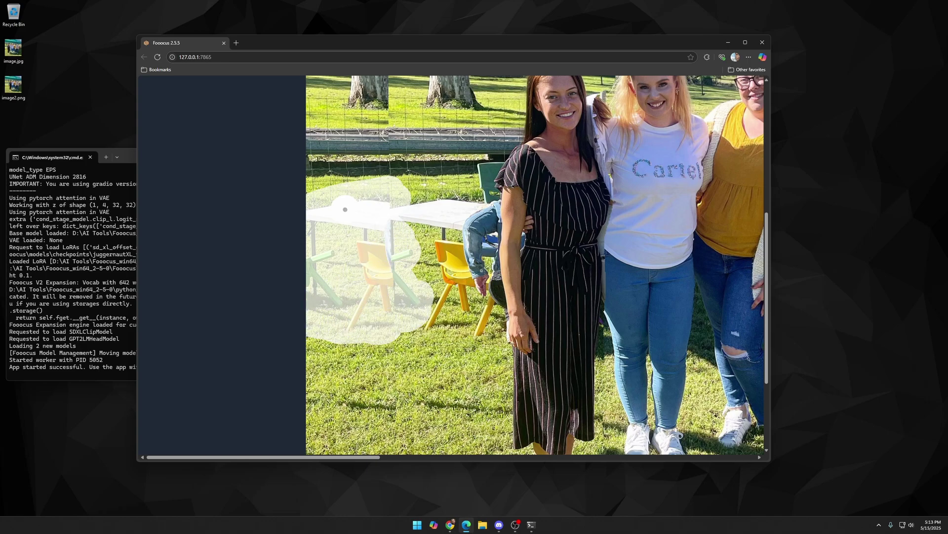
scroll(345, 209, up, 2)
mouse_move(385, 286)
mouse_down()
mouse_move(394, 119)
mouse_move(312, 110)
mouse_move(321, 207)
mouse_move(313, 317)
mouse_move(335, 255)
mouse_move(331, 133)
mouse_move(344, 128)
mouse_move(351, 289)
mouse_move(374, 258)
mouse_move(369, 173)
mouse_move(364, 129)
mouse_move(353, 311)
mouse_move(363, 333)
mouse_move(378, 296)
mouse_up()
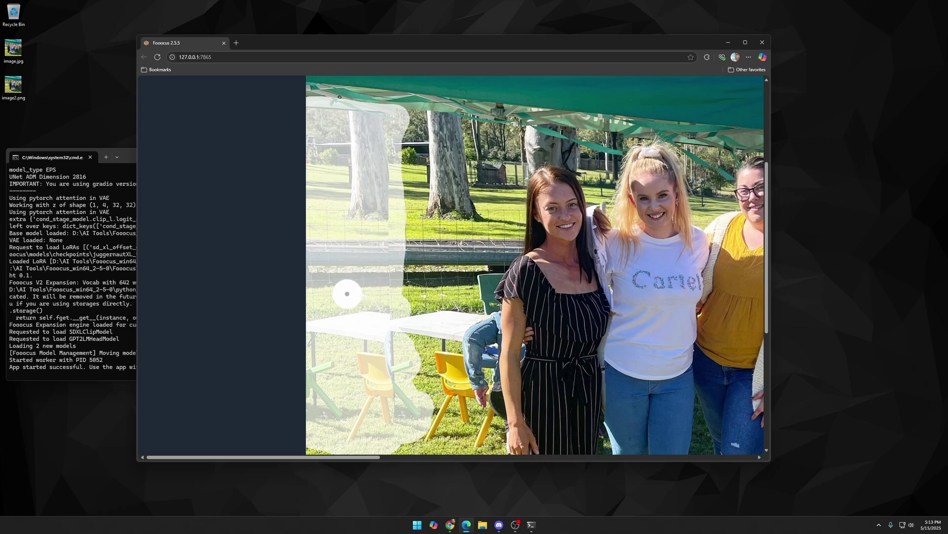
- Reset the canvas zoom and generate the inpainted image with an empty prompt
key(r)
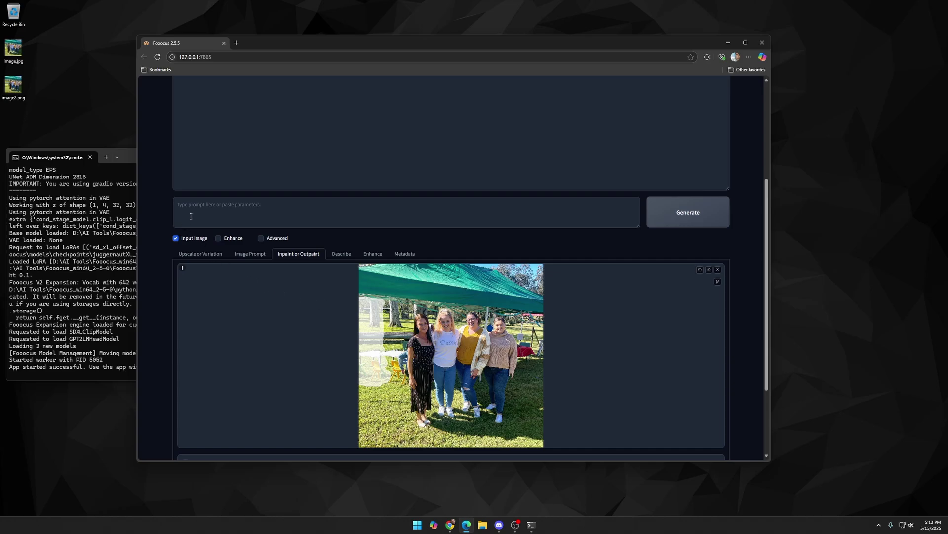
click(191, 215)
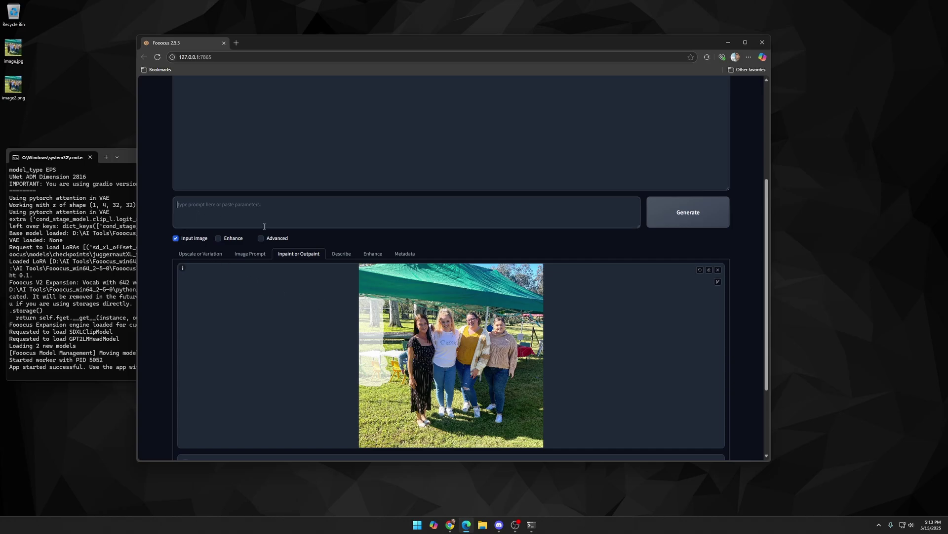
click(662, 217)
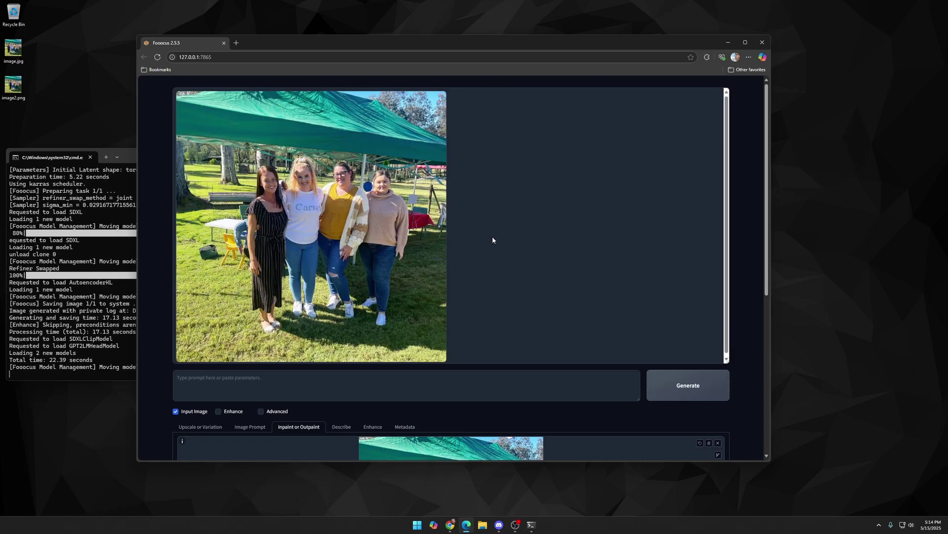
- Check the generated result enlarged, reuse it as the inpaint input image, and clear the old mask
click(344, 222)
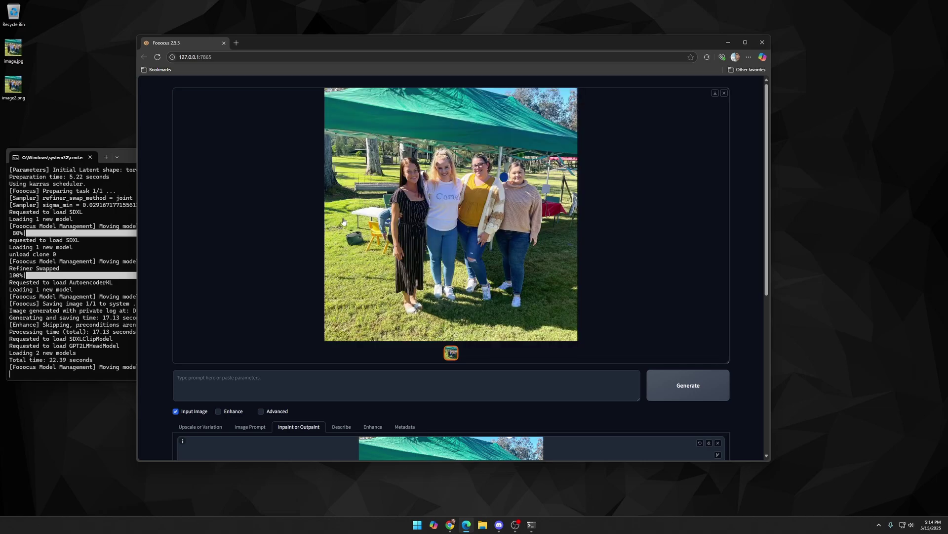
click(388, 218)
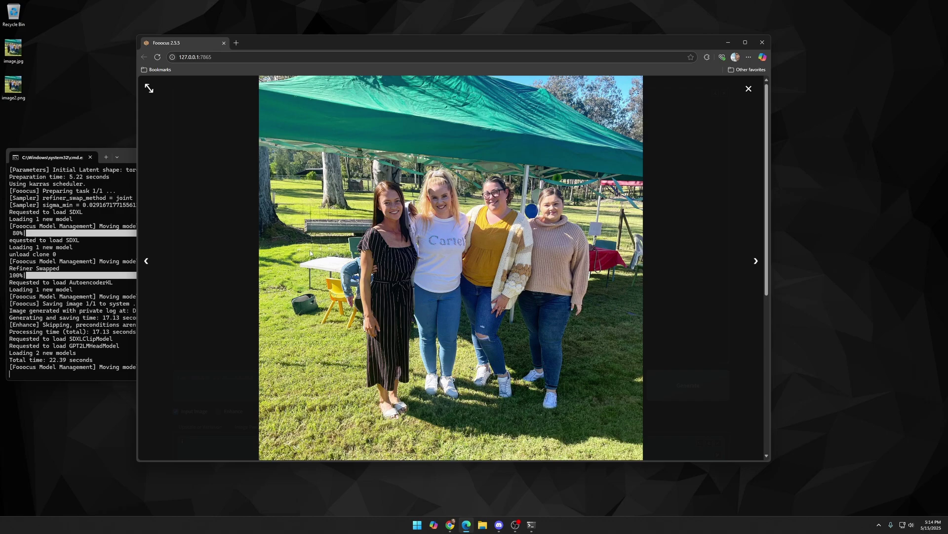
click(749, 89)
scroll(478, 222, down, 2)
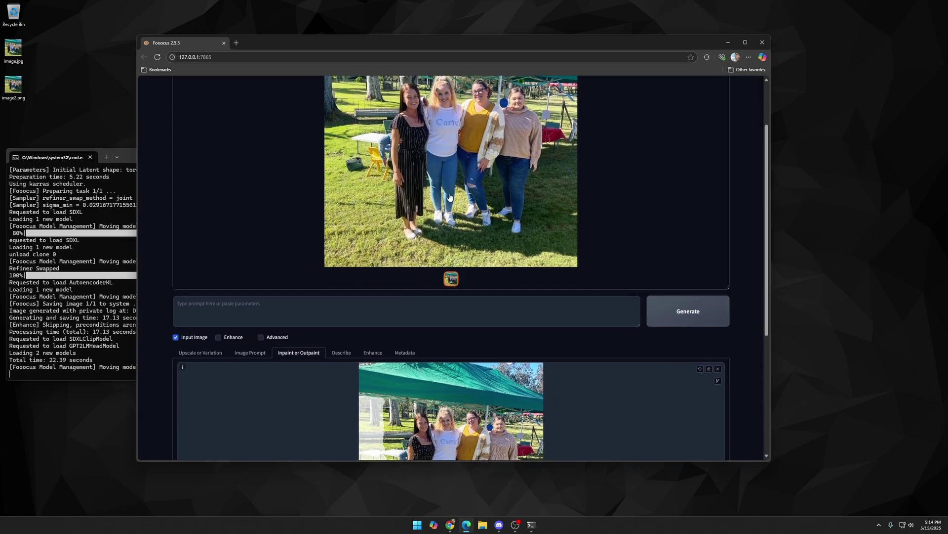
scroll(460, 400, down, 5)
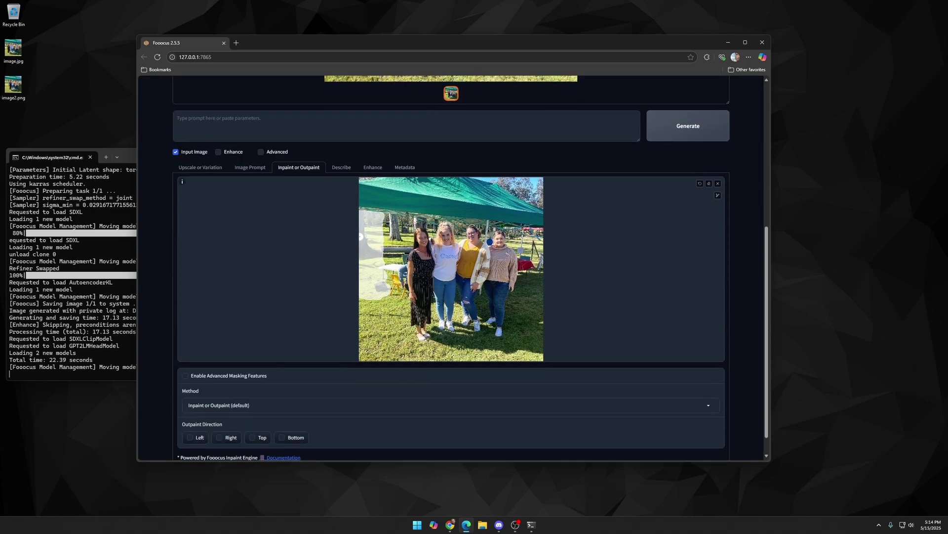
click(709, 183)
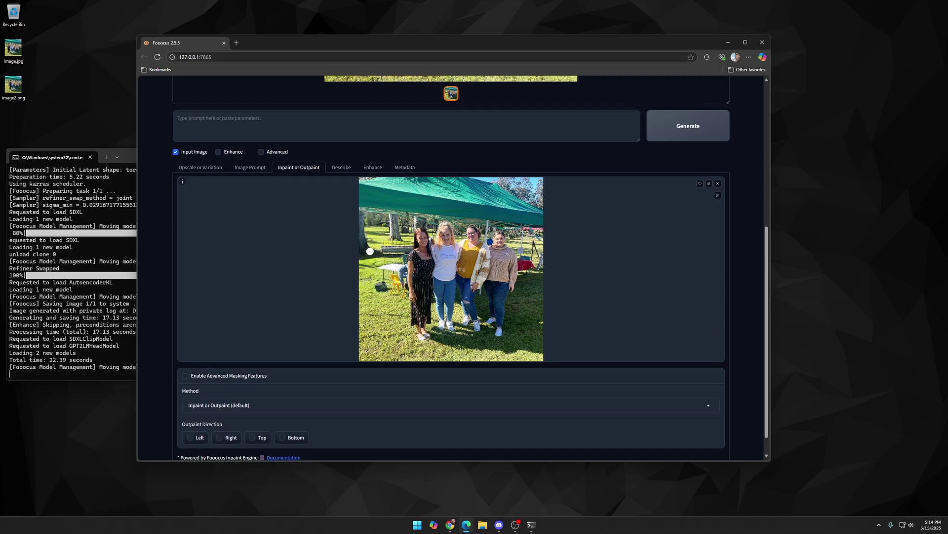
- Paint an inpaint mask over the dark bag and the uneven grass patches on the photo's left side
scroll(370, 252, up, 5)
scroll(379, 294, up, 2)
mouse_move(379, 296)
mouse_down()
mouse_move(383, 320)
mouse_move(406, 312)
mouse_move(423, 323)
mouse_move(380, 329)
mouse_move(328, 296)
mouse_up()
scroll(342, 277, down, 2)
mouse_move(349, 339)
mouse_down()
mouse_move(336, 341)
mouse_move(484, 347)
mouse_up()
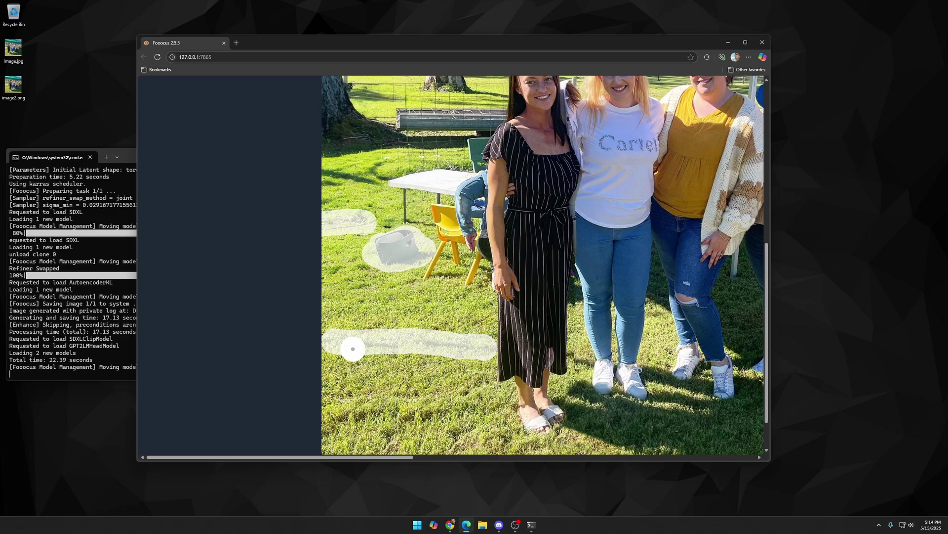
scroll(334, 326, down, 1)
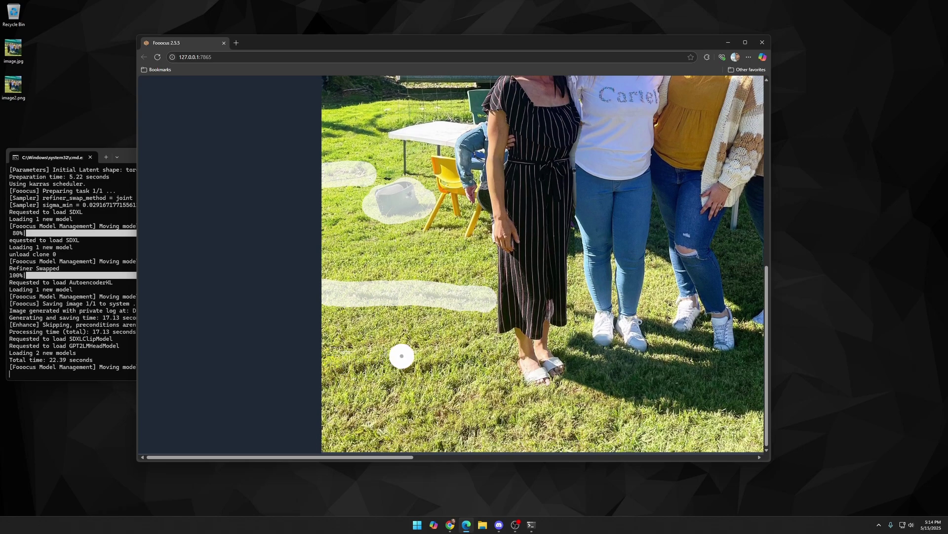
mouse_move(400, 355)
mouse_down()
mouse_move(387, 369)
mouse_move(374, 351)
mouse_move(359, 372)
mouse_move(358, 354)
mouse_move(334, 378)
mouse_move(377, 371)
mouse_move(388, 379)
mouse_move(408, 359)
mouse_move(382, 359)
mouse_up()
- Reset the canvas zoom and generate the inpainted grass area with an empty prompt
key(r)
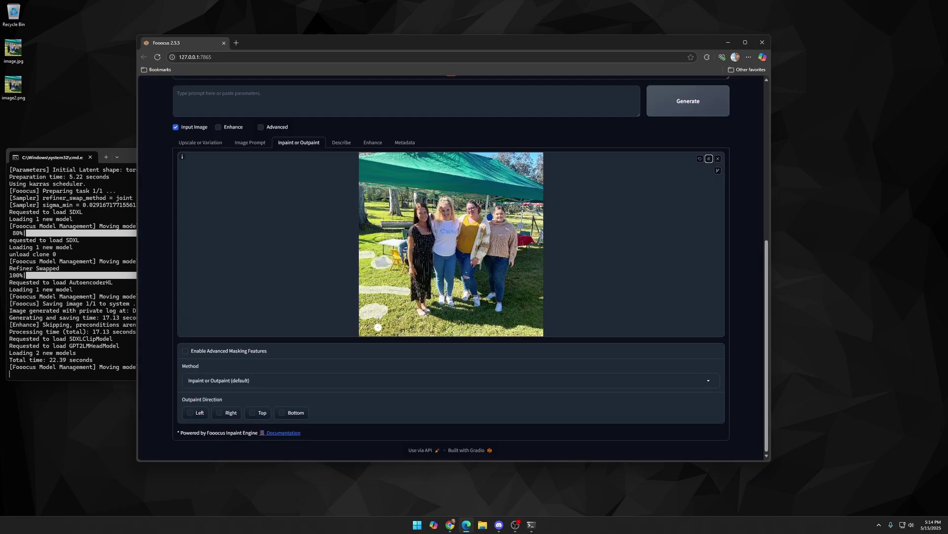
scroll(355, 278, up, 2)
click(664, 207)
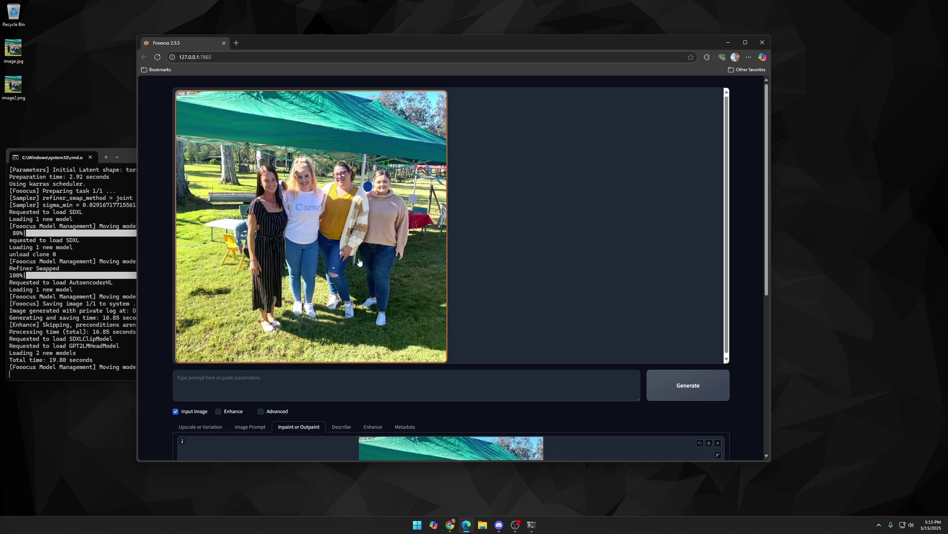
- Use the latest result as the inpaint input image and clear the mask from its grass area
scroll(359, 264, down, 1)
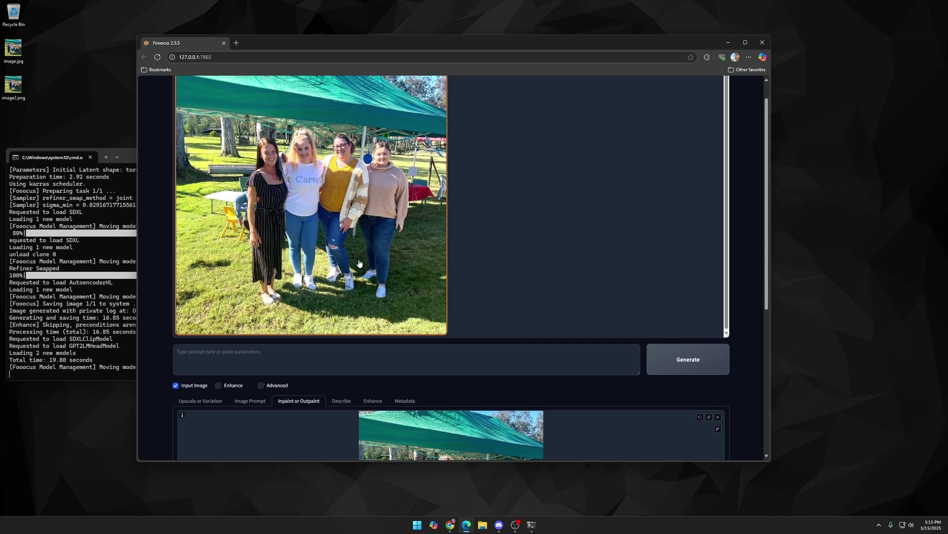
scroll(360, 263, down, 1)
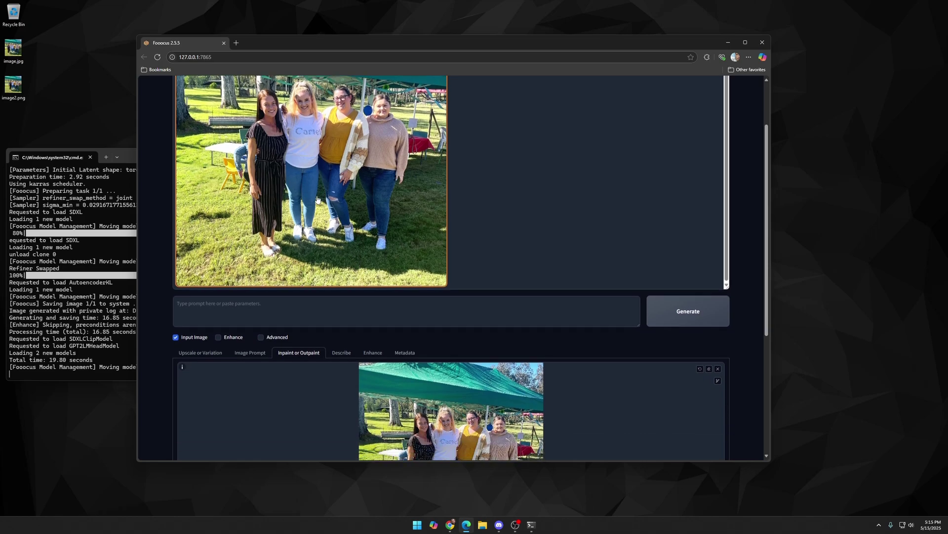
scroll(432, 388, down, 5)
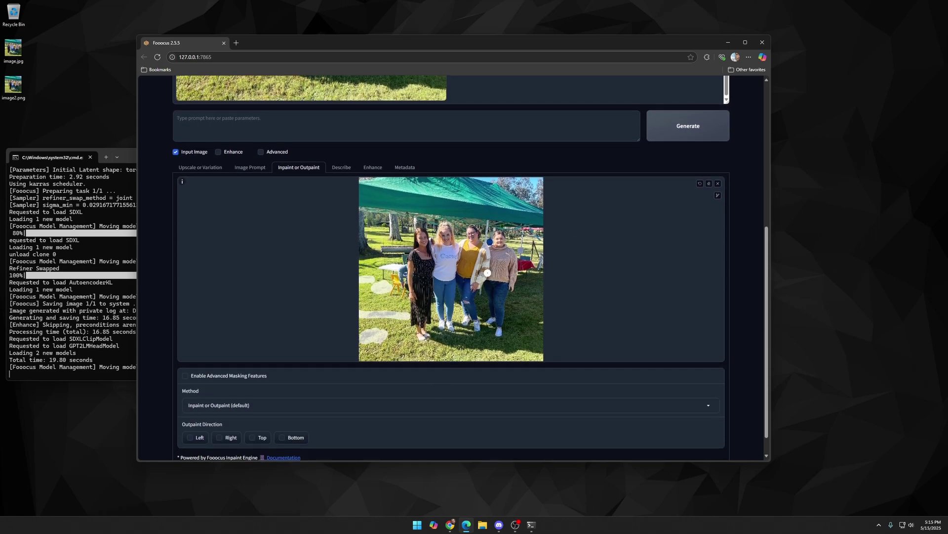
click(709, 183)
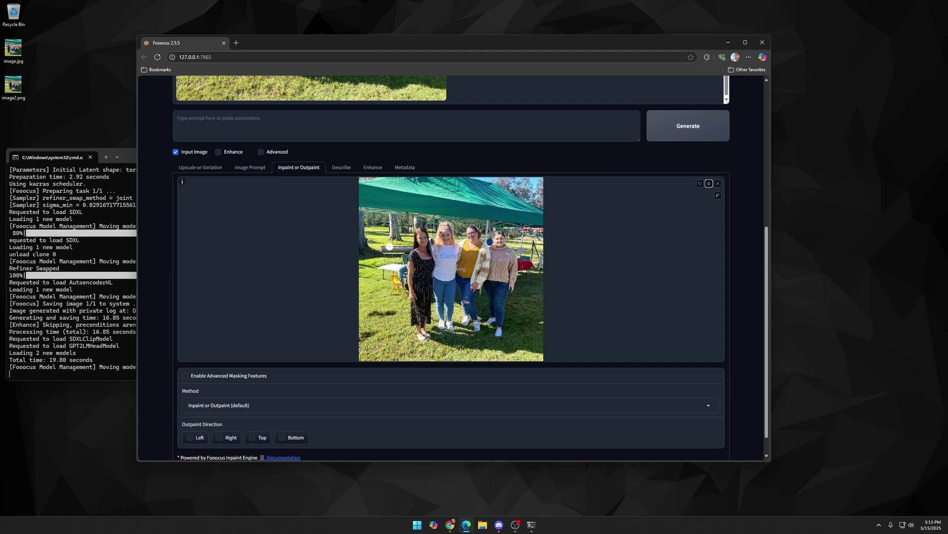
- Paint a narrow mask along the gap between the women in the black dress and white shirt, from shoulder to feet
scroll(390, 248, up, 6)
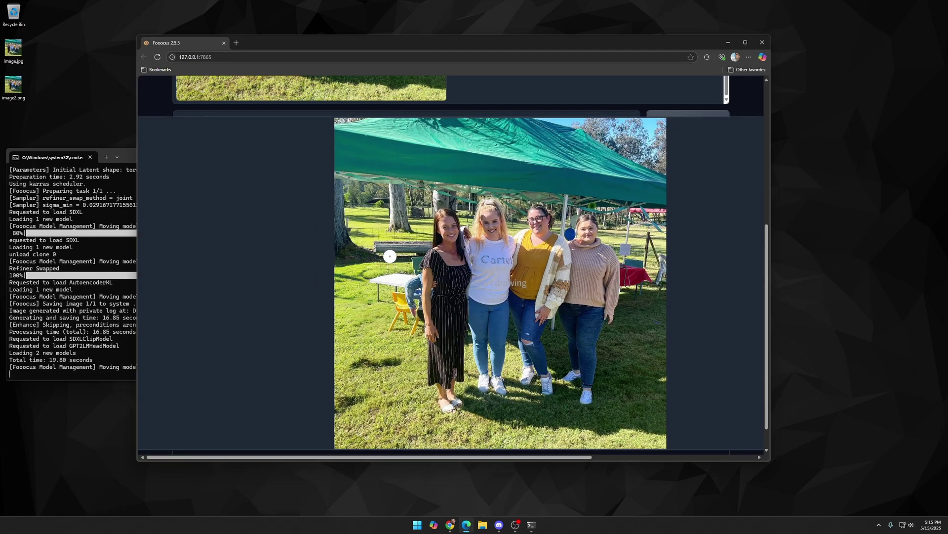
scroll(392, 261, up, 2)
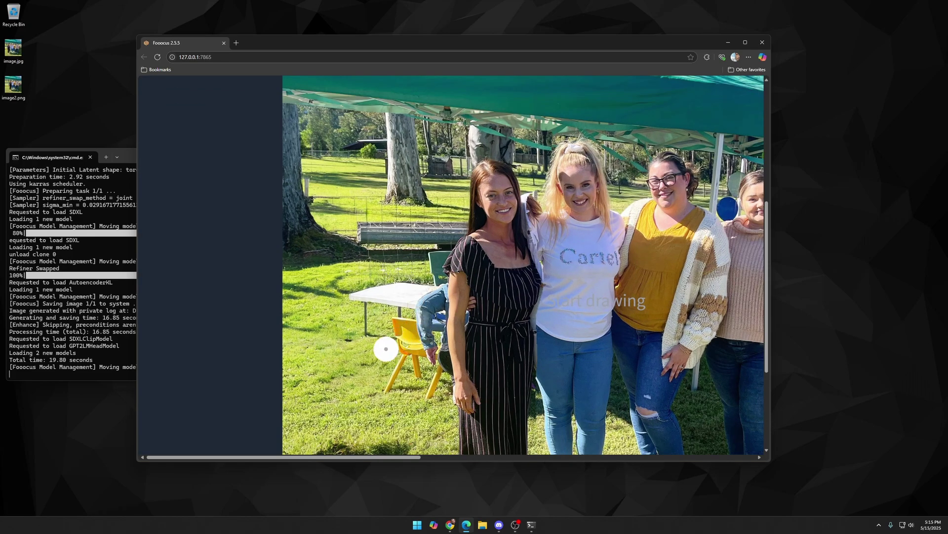
scroll(378, 352, up, 1)
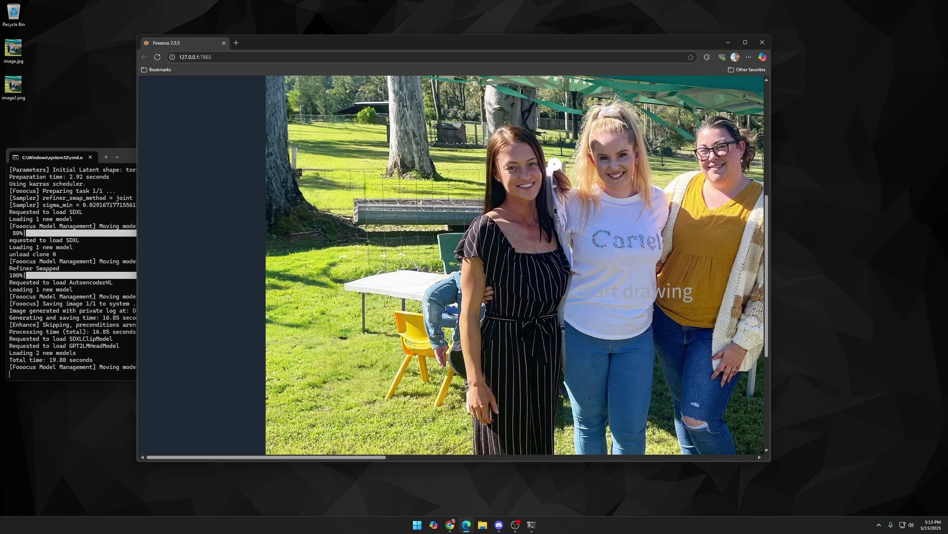
mouse_move(554, 165)
mouse_down()
mouse_move(576, 266)
mouse_move(561, 171)
mouse_move(571, 204)
mouse_move(578, 272)
mouse_move(564, 305)
mouse_move(566, 443)
mouse_up()
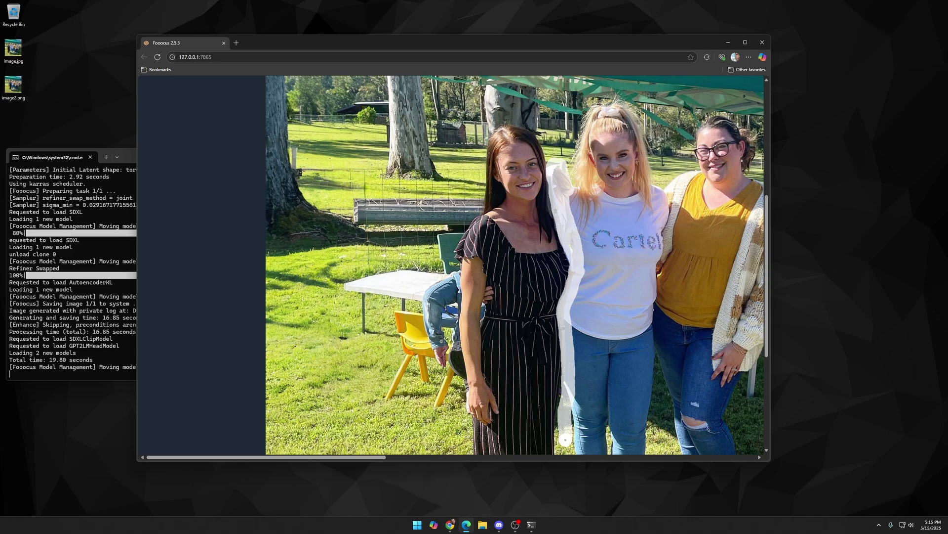
scroll(561, 418, down, 3)
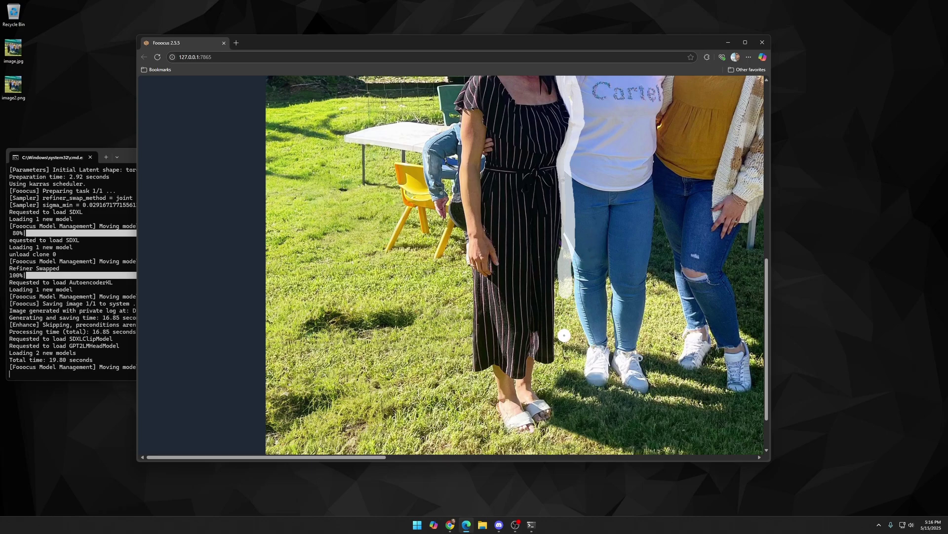
mouse_move(564, 308)
mouse_down()
mouse_move(565, 368)
mouse_move(547, 371)
mouse_move(555, 391)
mouse_move(564, 371)
mouse_up()
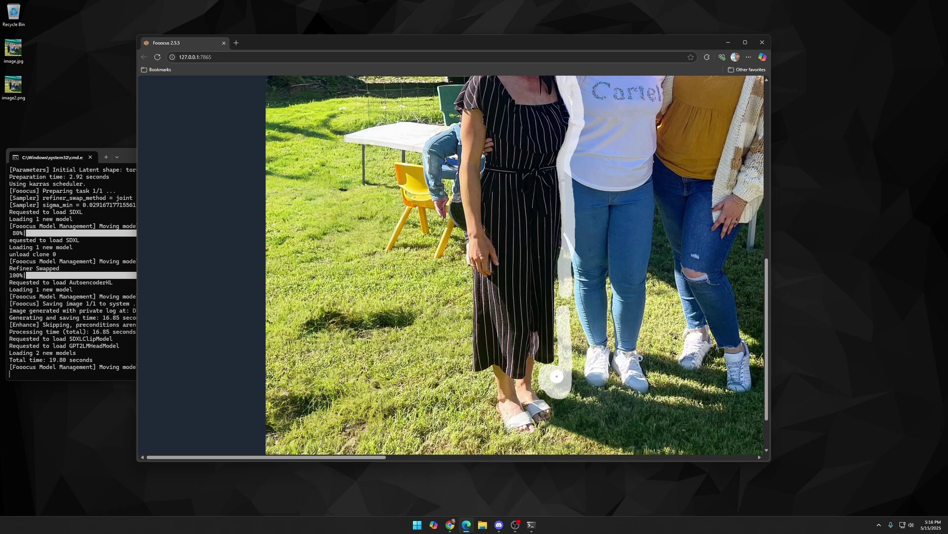
- Reset the canvas zoom, generate the inpainted gap between the two women, and check the result enlarged
key(r)
click(687, 119)
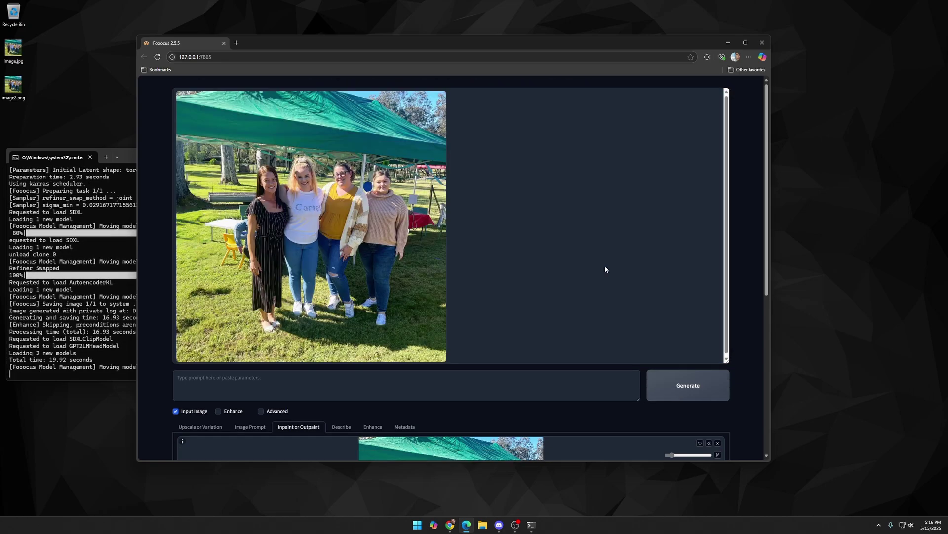
click(311, 227)
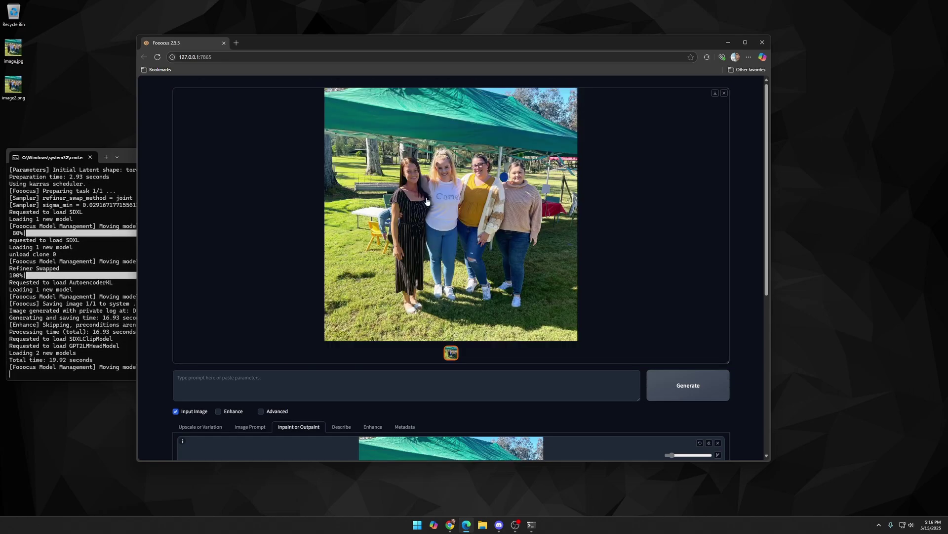
click(435, 197)
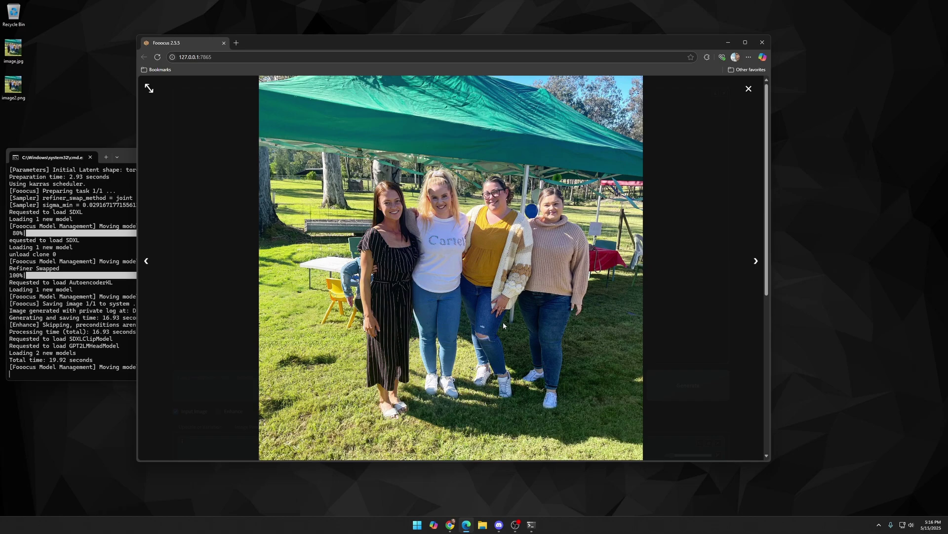
click(748, 90)
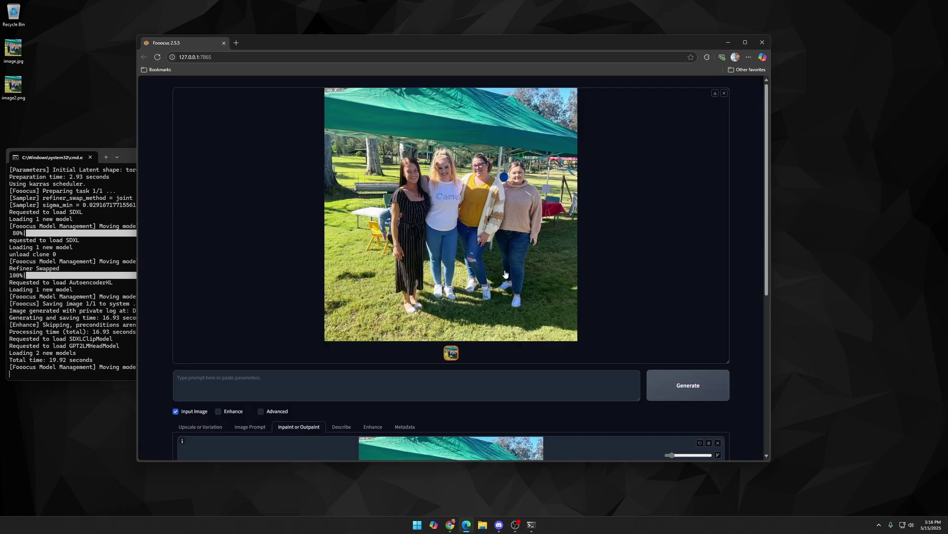
- Run another inpaint generation with an empty prompt and inspect the new result enlarged
scroll(505, 274, down, 5)
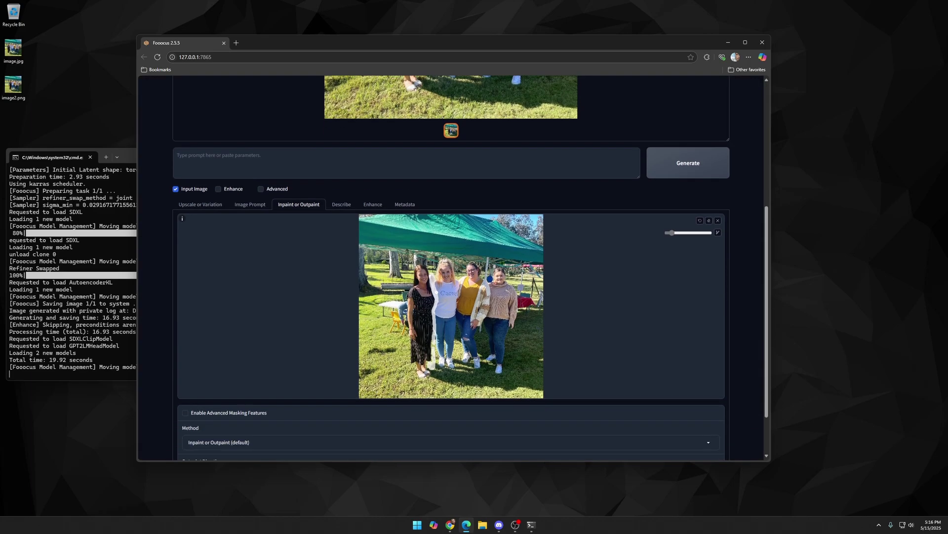
click(671, 173)
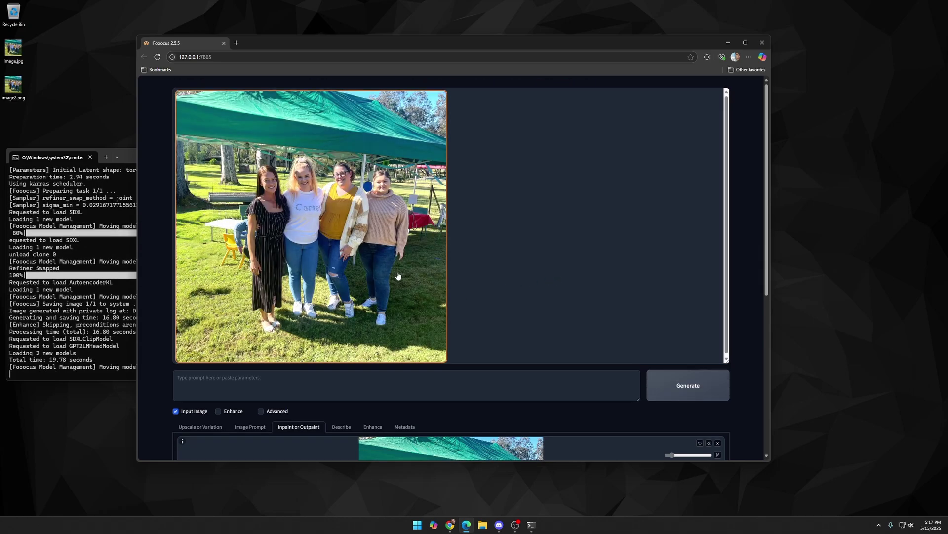
click(303, 194)
click(410, 191)
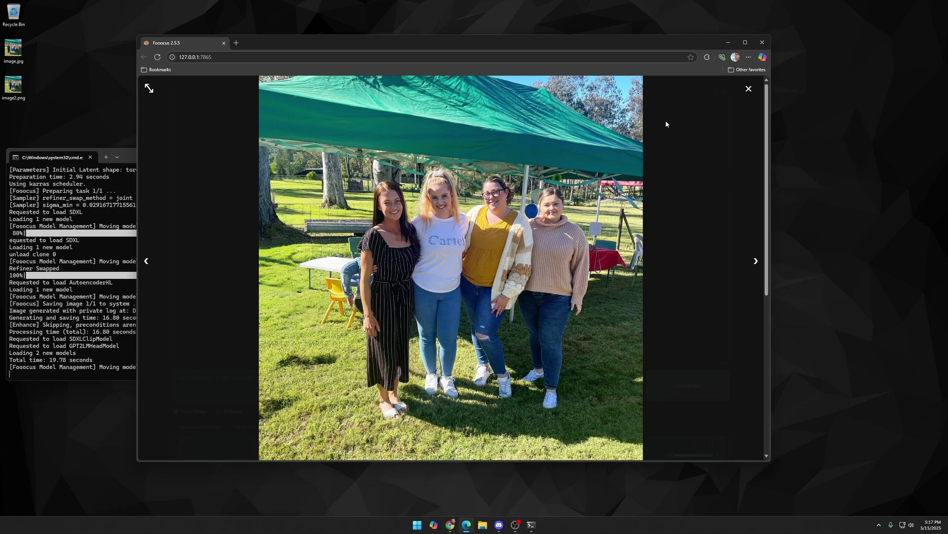
click(749, 89)
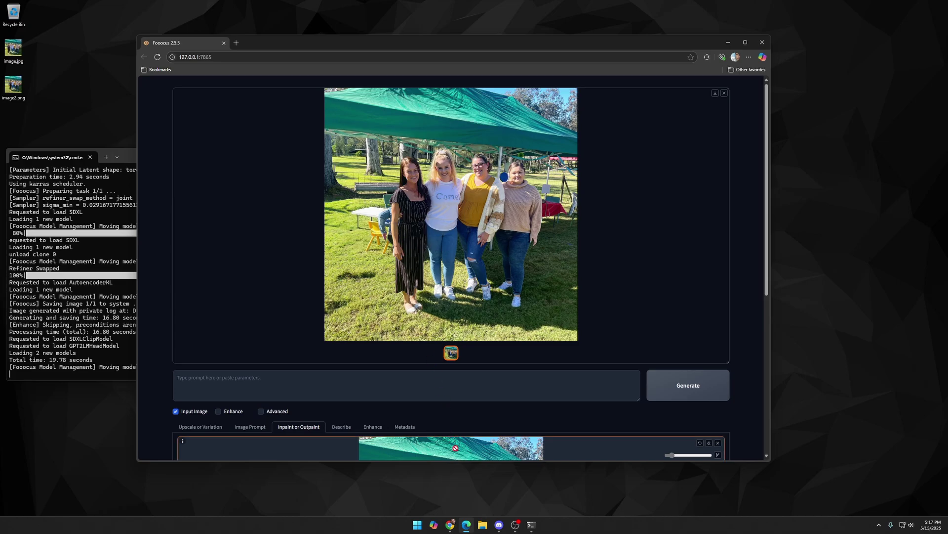
- Mask the large tree trunk at the photo's left edge and generate its replacement background
scroll(399, 215, down, 5)
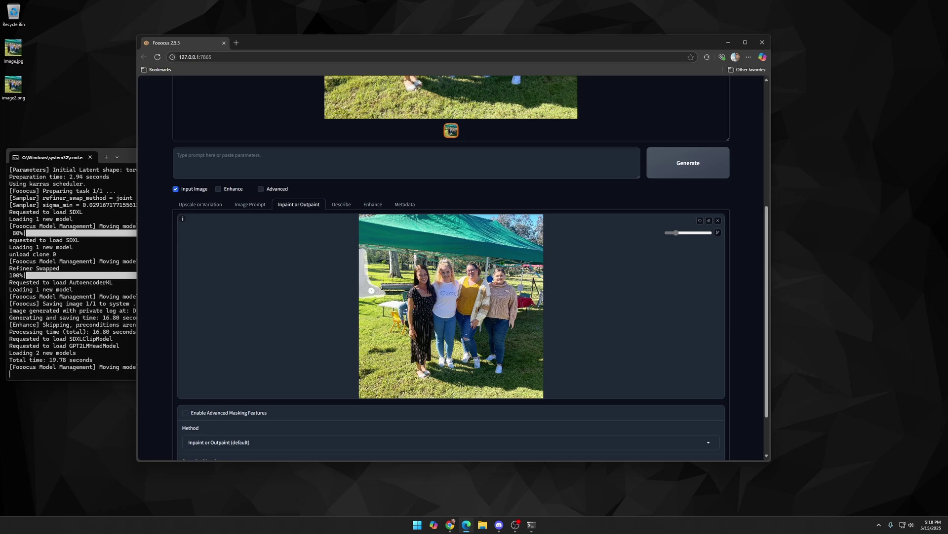
click(661, 171)
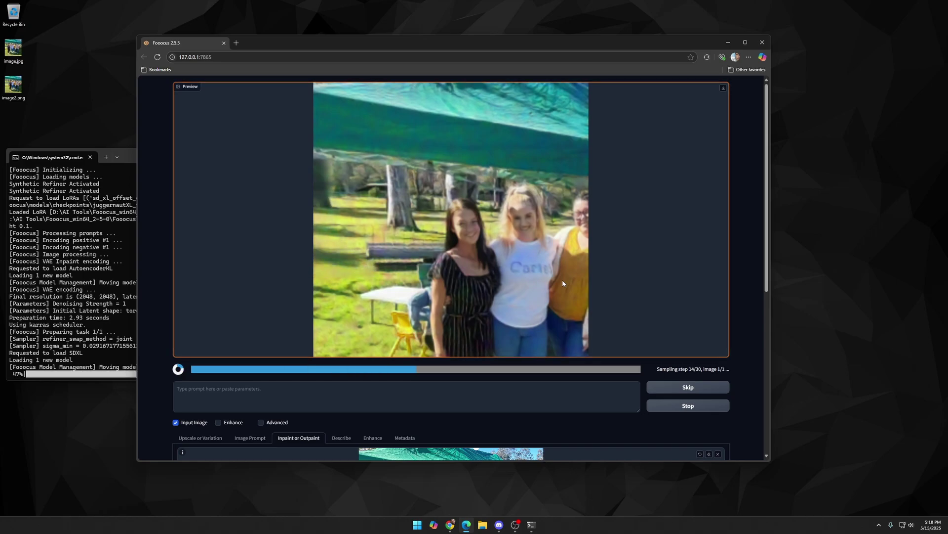
- Enlarge the finished result and save it to the desktop as a PNG file
click(313, 303)
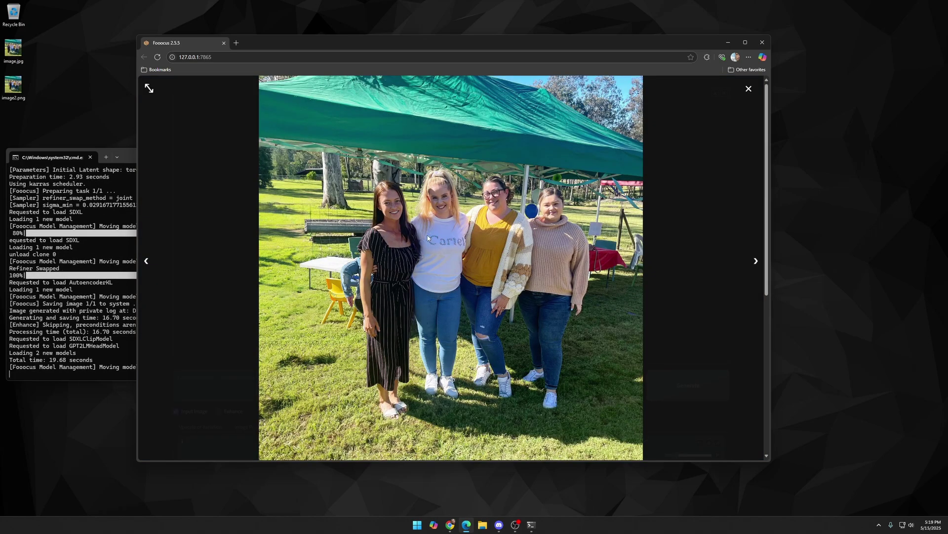
drag(440, 235, 225, 173)
drag(21, 127, 22, 127)
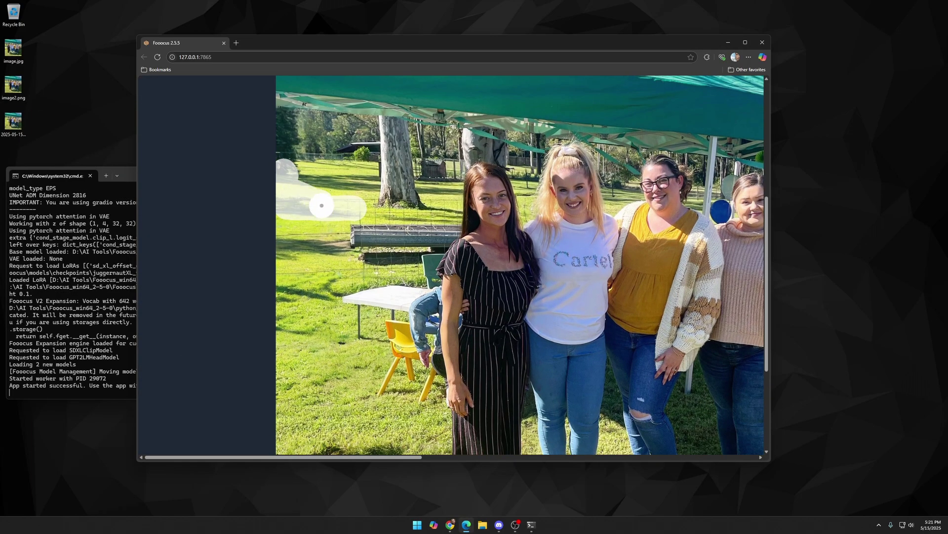
- Paint an inpaint mask over the log bench, white table, yellow chair and seated figure beside the woman in black
key(r)
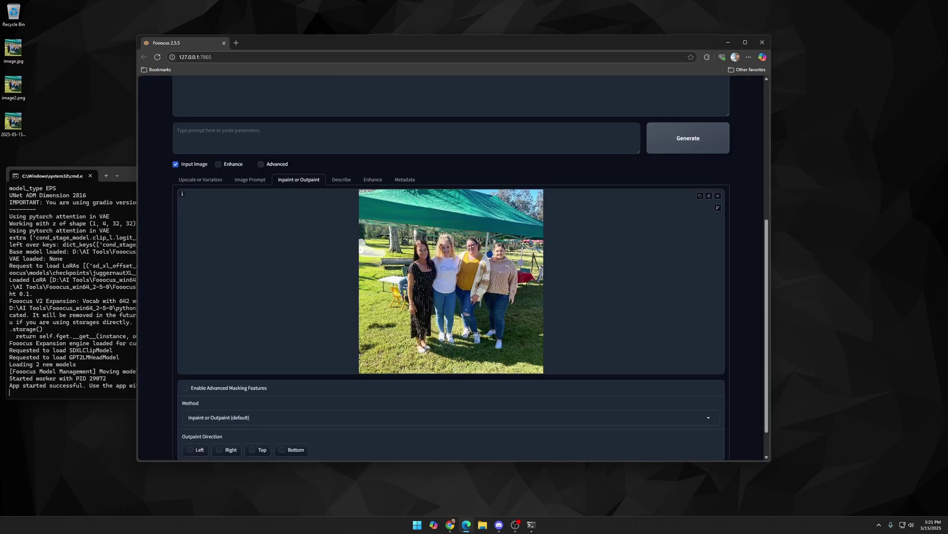
ctrl+scroll(373, 258, up, 2)
mouse_move(364, 254)
mouse_down()
mouse_move(408, 257)
mouse_move(402, 306)
mouse_move(380, 261)
mouse_up()
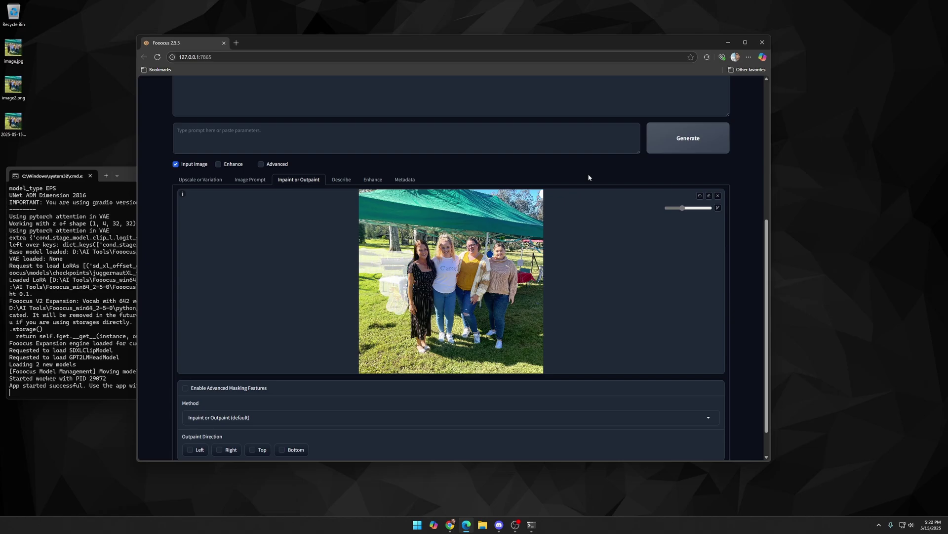
- Generate the masked background with an empty prompt, and run the generation a second time
key(ctrl+Return)
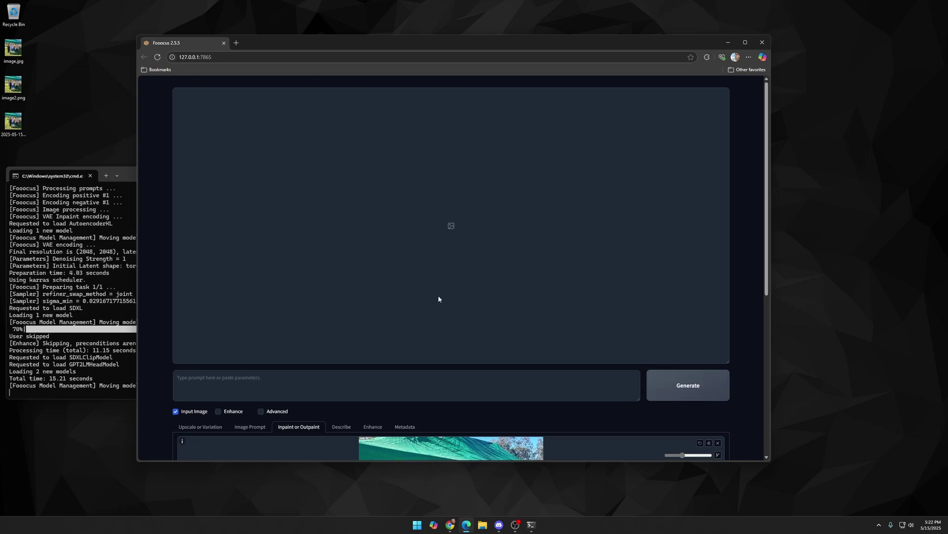
key(ctrl+Return)
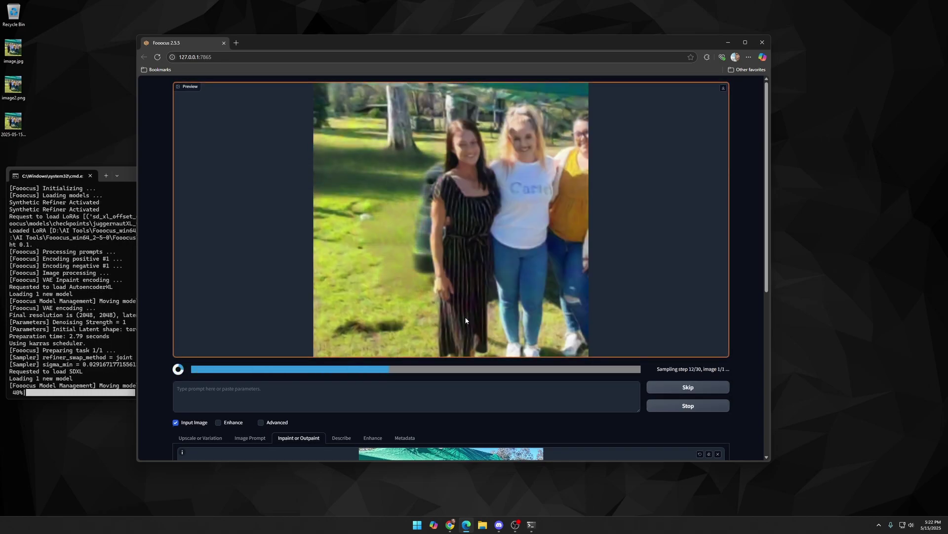
- Skip the running generation, check the inpaint mask over the objects beside the woman in black, and generate its background again
click(678, 387)
scroll(429, 388, down, 3)
scroll(409, 388, up, 12)
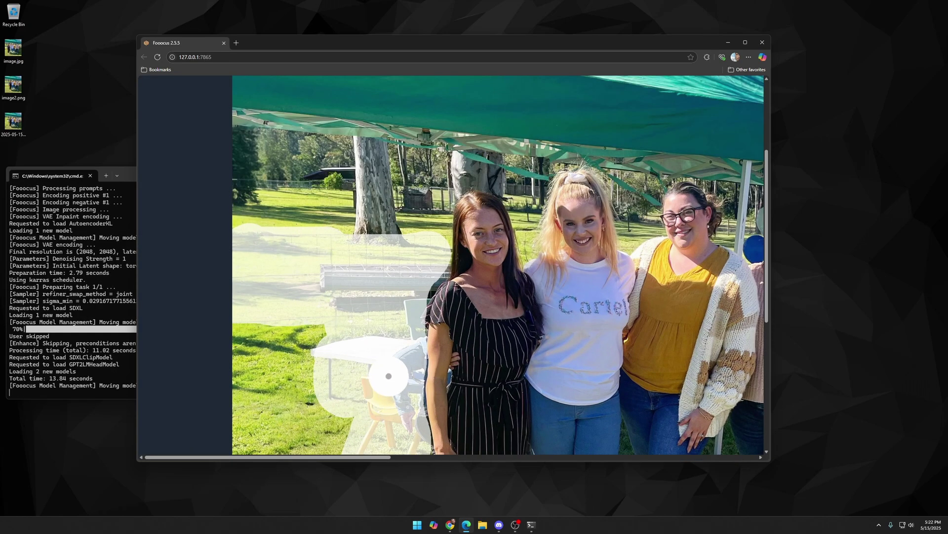
scroll(388, 265, down, 2)
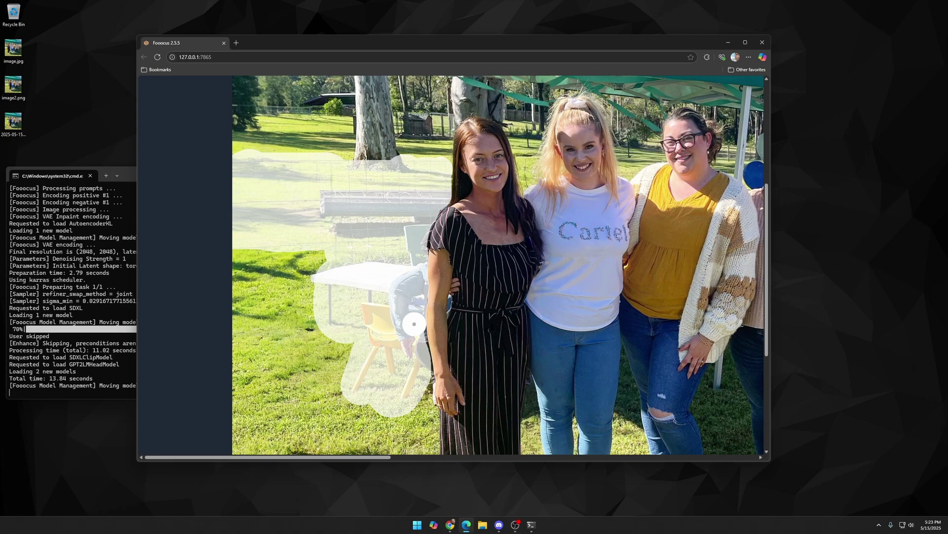
key(r)
click(678, 163)
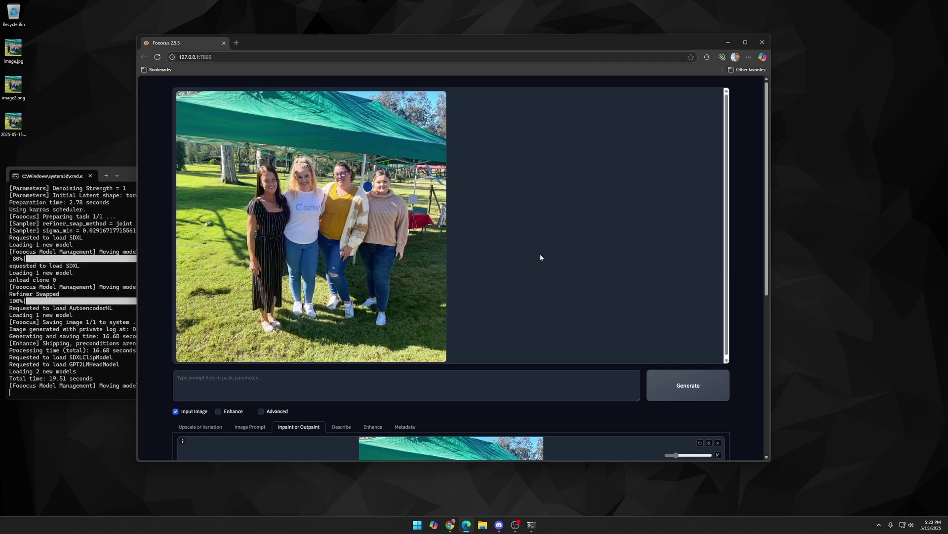
- View the original image.jpg, enlarge the new generated result, save it to the desktop, and open it in Affinity Photo
double_click(13, 50)
click(794, 106)
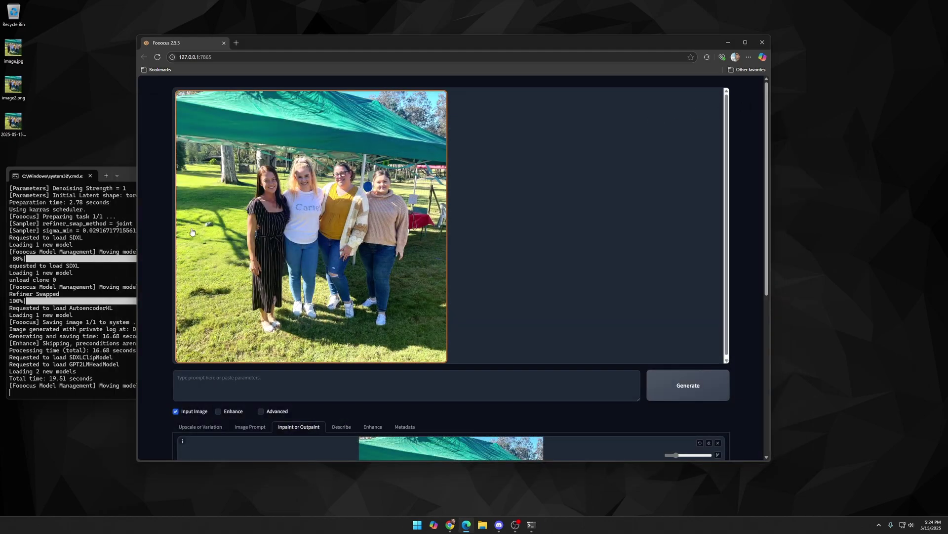
click(369, 225)
drag(14, 122, 41, 153)
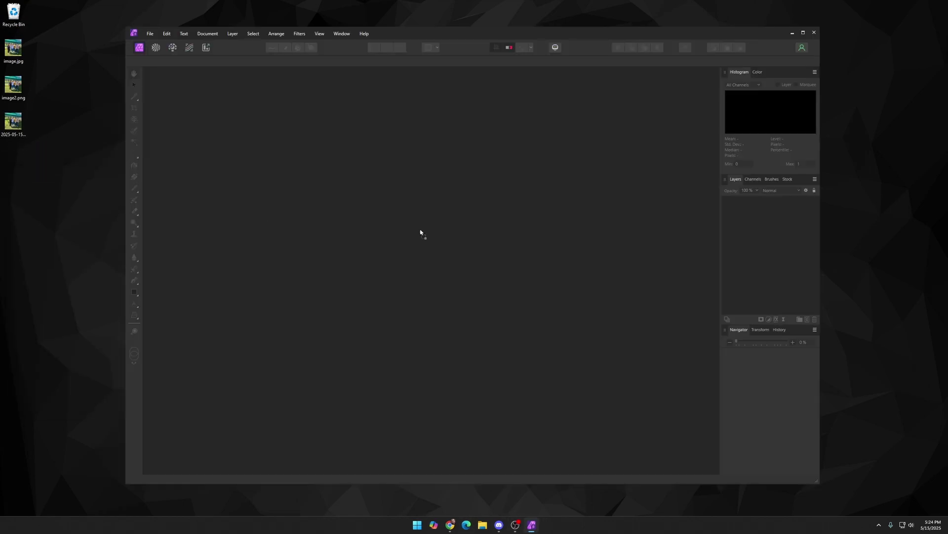
drag(420, 232, 421, 232)
- Add a pixel layer and clone clean grass over the dark spots on the lawn beside the woman in black
click(134, 330)
mouse_move(279, 265)
mouse_down()
mouse_move(350, 265)
mouse_move(298, 258)
mouse_move(265, 267)
mouse_up()
click(133, 233)
click(807, 319)
alt+click(293, 283)
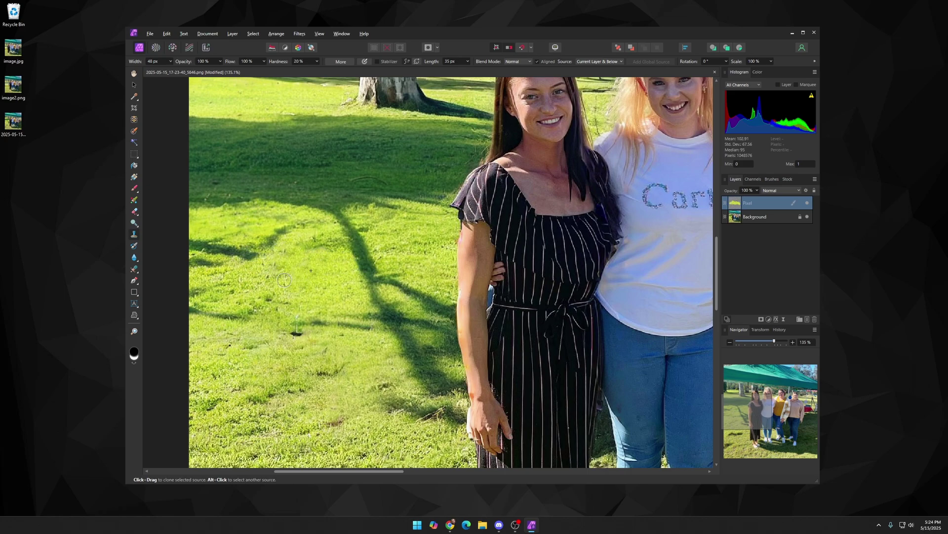
alt+click(271, 356)
drag(295, 334, 257, 329)
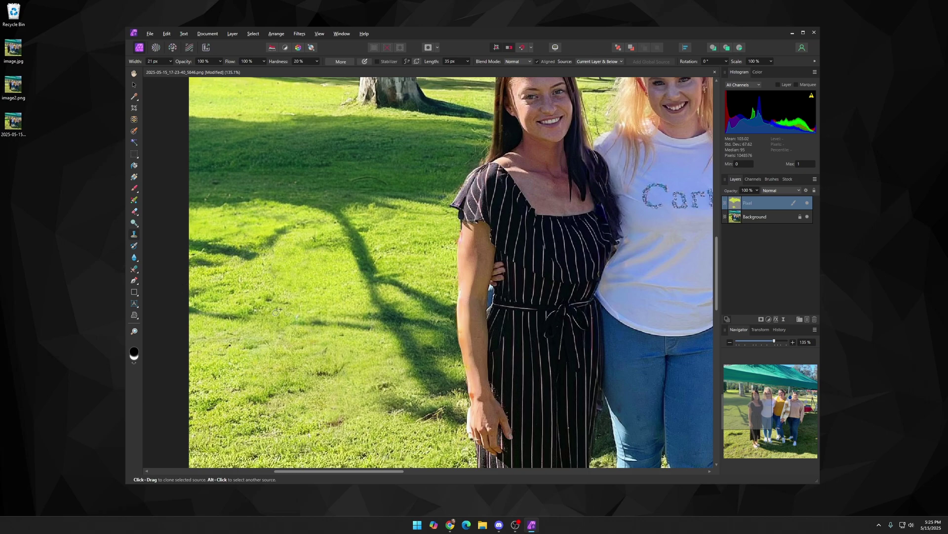
- Clone grass with a 4 px brush over the blue denim remnant in the gap between the arm and waist of the woman in black
scroll(296, 293, up, 3)
key(z)
click(203, 63)
key(ctrl+0)
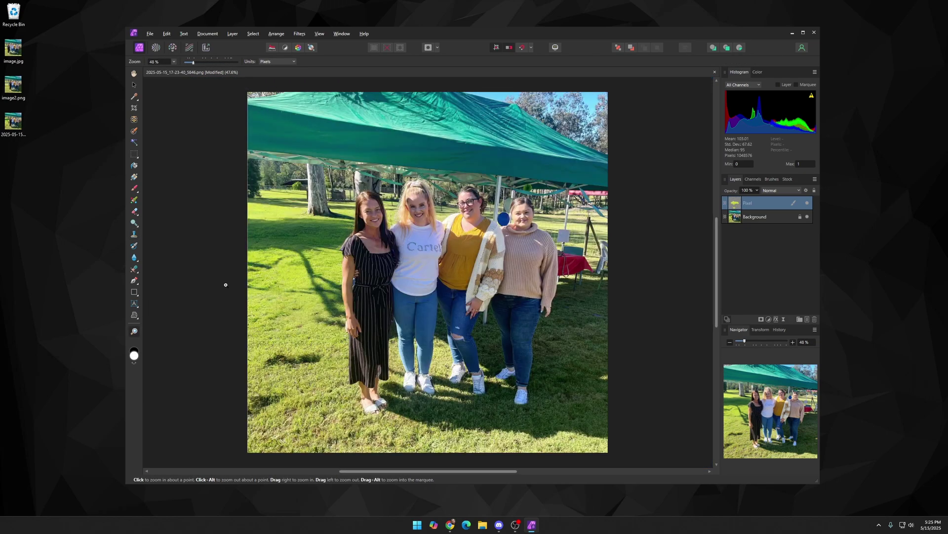
scroll(228, 278, up, 8)
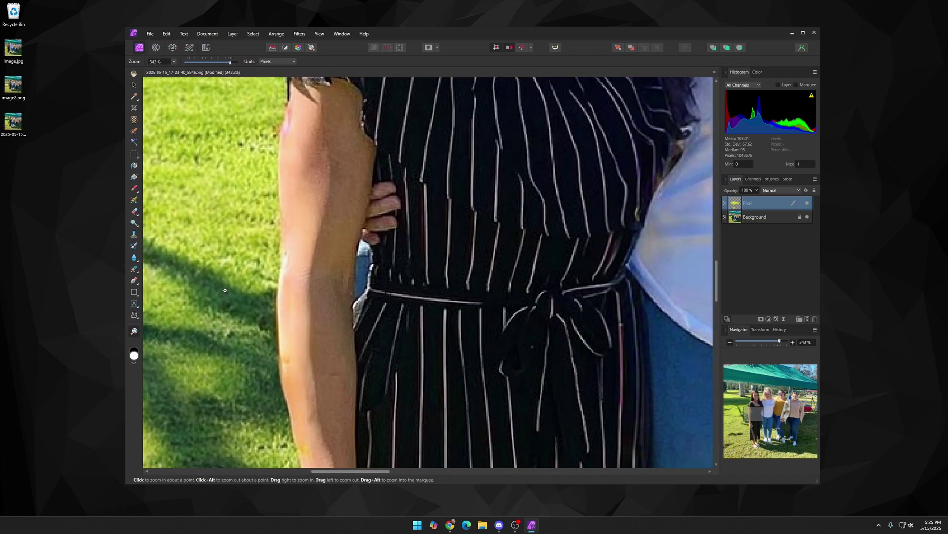
drag(361, 272, 470, 268)
click(134, 234)
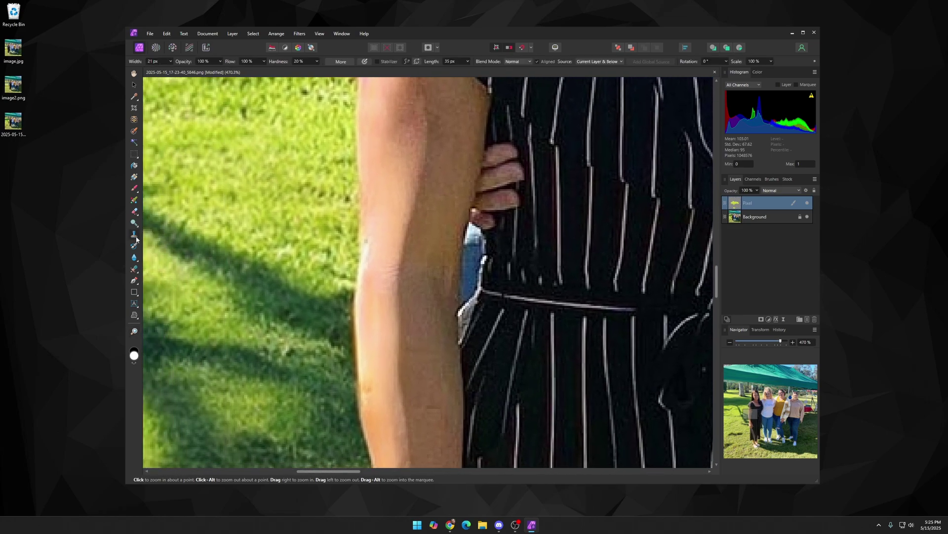
drag(285, 215, 304, 137)
alt+click(220, 362)
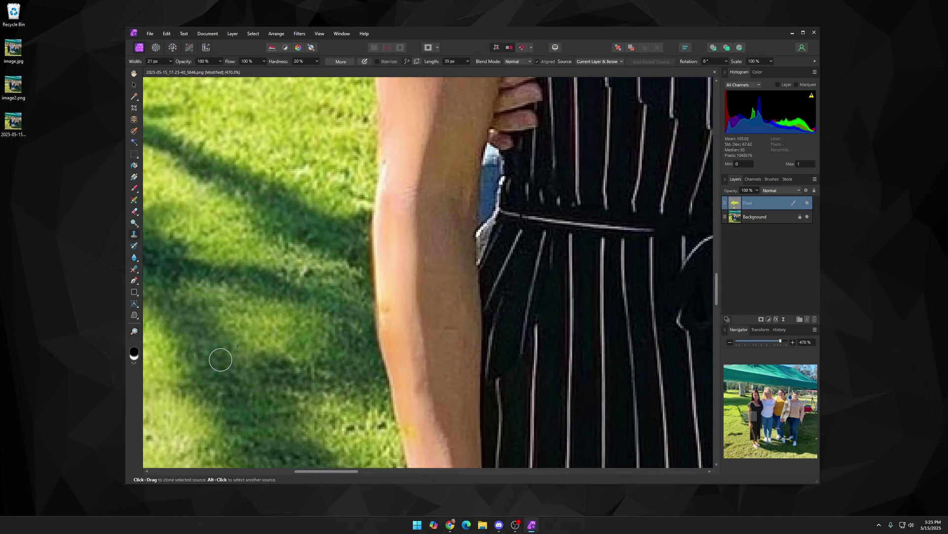
key([)
key([)
key([)
key([)
key([)
drag(489, 167, 488, 161)
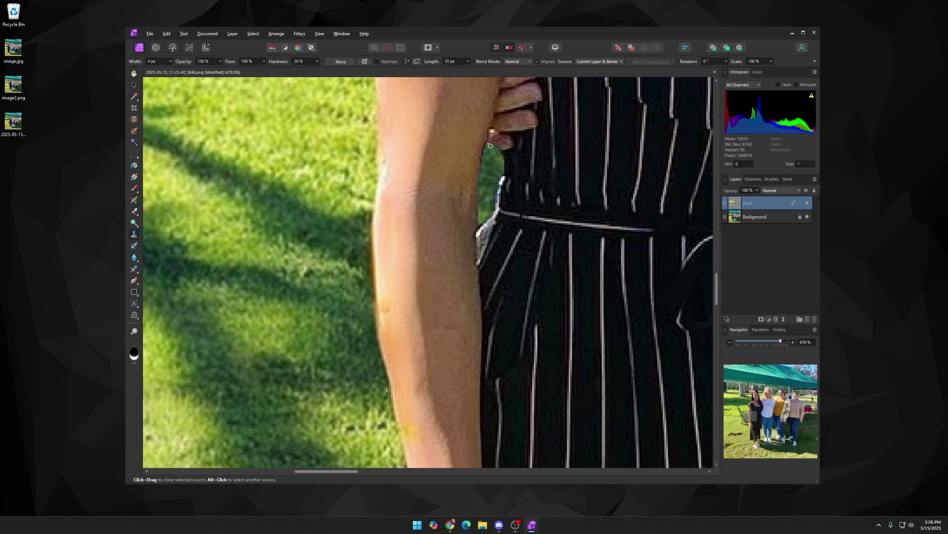
- Open the original image.jpg as a second document, lasso the left part of its canopy, and copy it for the retouched photo
key(ctrl+0)
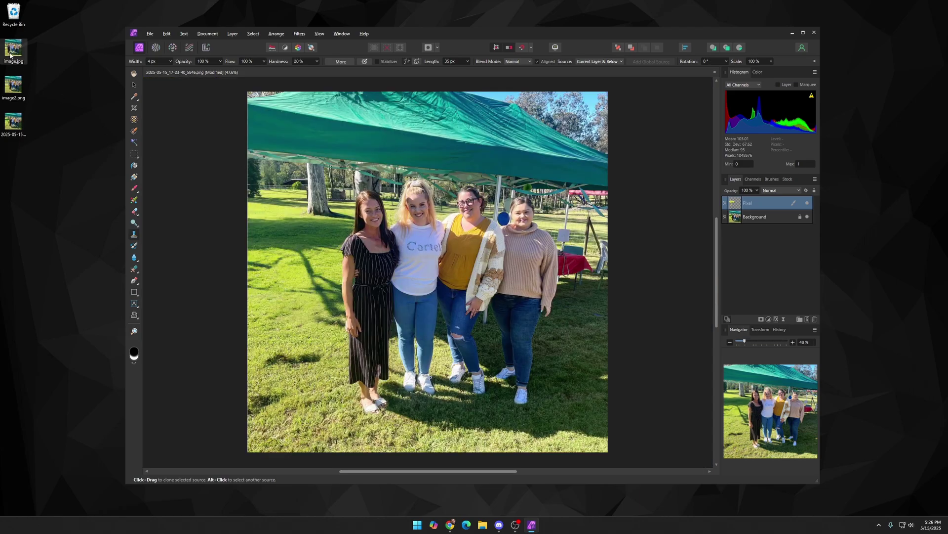
drag(13, 49, 228, 72)
mouse_move(135, 154)
mouse_down()
mouse_move(163, 174)
mouse_move(168, 192)
mouse_up()
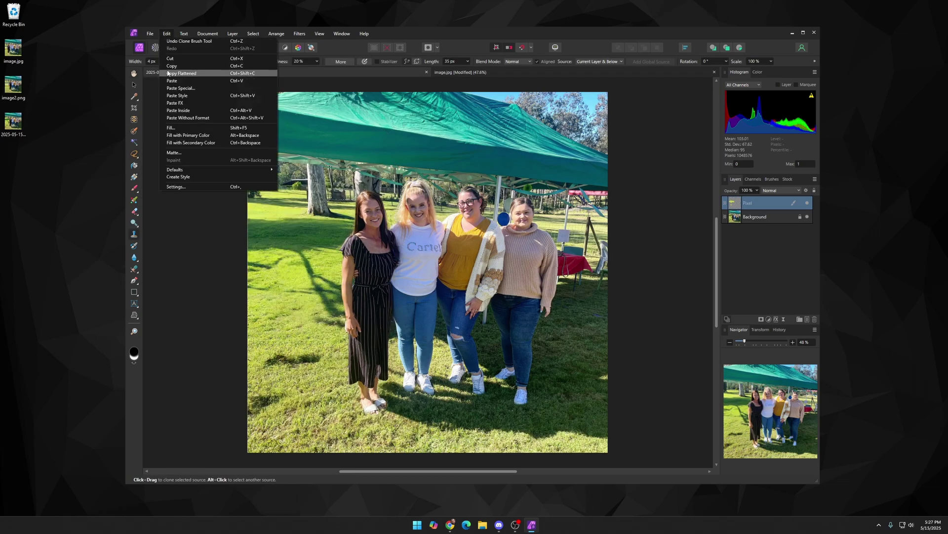
- Add a mask to the pasted canopy layer and paint out the large tree trunk beneath it
click(761, 319)
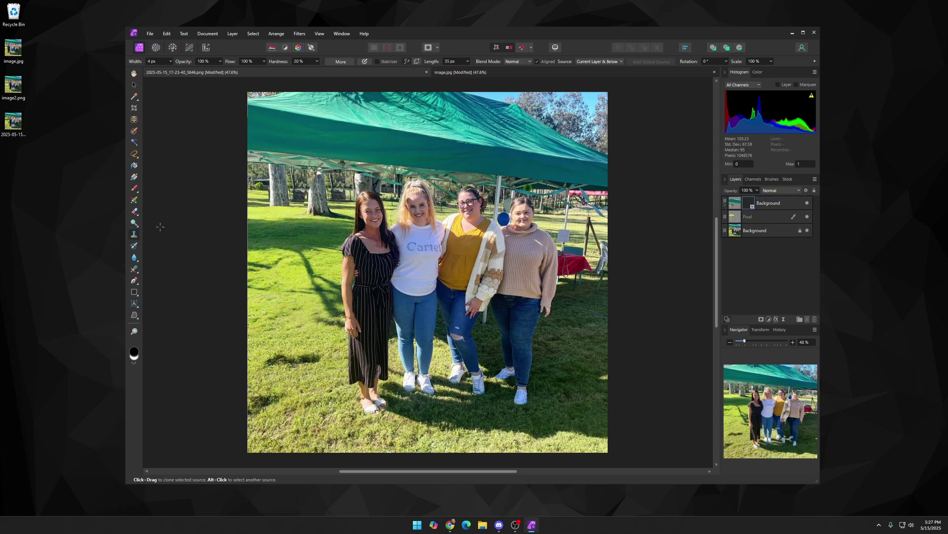
key(b)
drag(267, 203, 276, 175)
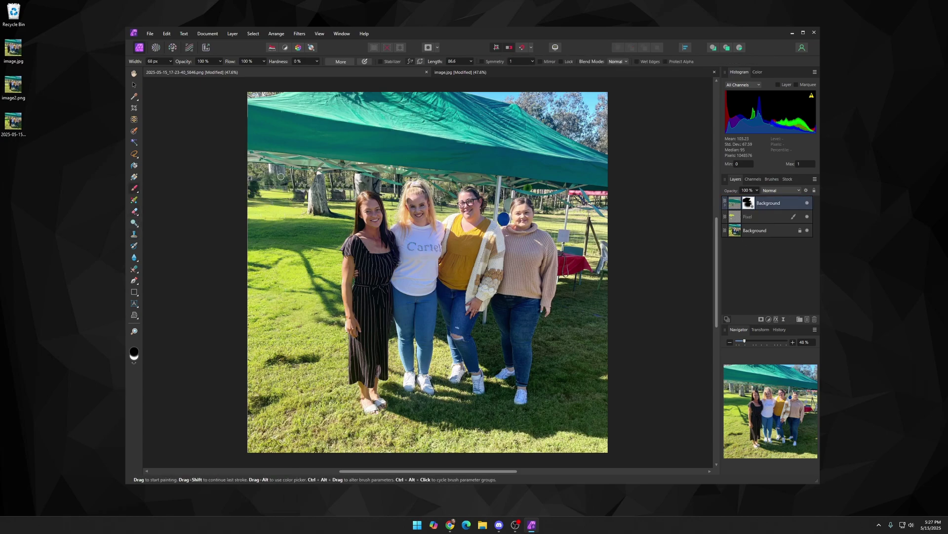
- Refine the canopy layer's mask with a 16 px brush along the canopy's lower edge and around the remaining tree
scroll(271, 163, up, 7)
key(bracketleft)
key(bracketleft)
key(bracketleft)
key(bracketleft)
mouse_move(218, 226)
mouse_down()
mouse_move(160, 215)
mouse_move(187, 185)
mouse_move(183, 176)
mouse_move(209, 170)
mouse_move(318, 185)
mouse_move(333, 194)
mouse_move(217, 195)
mouse_move(338, 209)
mouse_move(362, 270)
mouse_move(368, 250)
mouse_move(422, 255)
mouse_move(441, 288)
mouse_move(428, 268)
mouse_move(317, 268)
mouse_move(427, 299)
mouse_move(341, 331)
mouse_move(415, 317)
mouse_move(395, 344)
mouse_move(343, 352)
mouse_move(199, 326)
mouse_up()
key(bracketleft)
key(bracketleft)
key(bracketleft)
key(bracketleft)
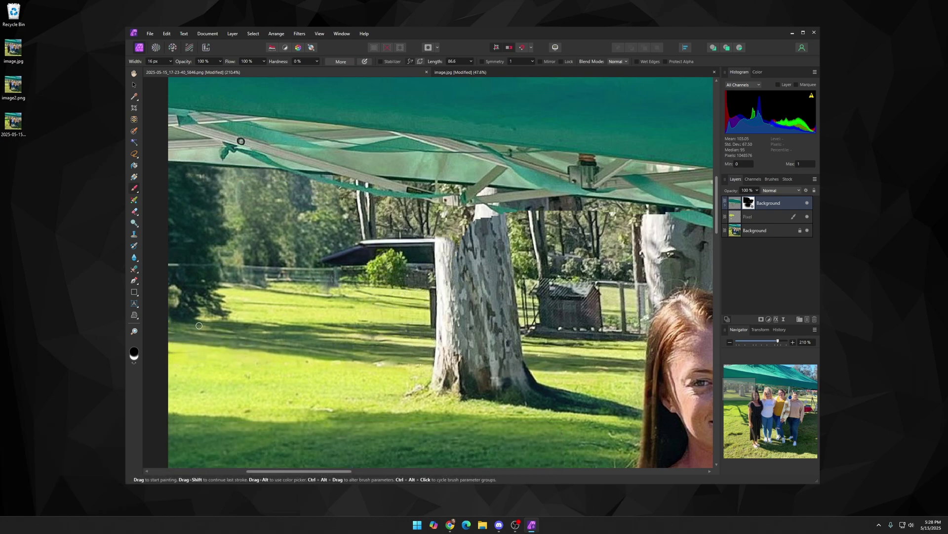
mouse_move(435, 230)
mouse_down()
mouse_move(445, 207)
mouse_move(494, 215)
mouse_move(447, 200)
mouse_move(629, 207)
mouse_up()
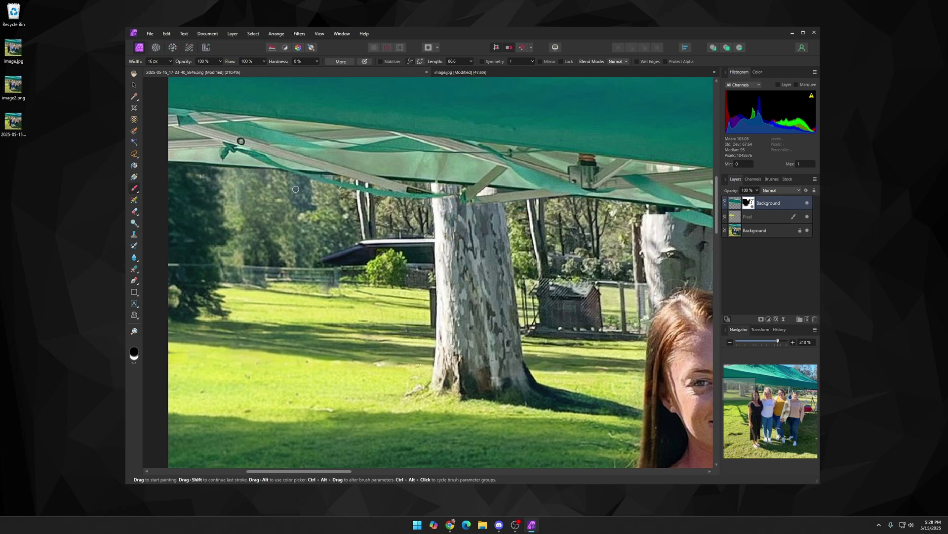
- Add another pixel layer and clone grass with a 135 px brush over the dark patch beside the woman in black's legs
key(z)
key(ctrl+0)
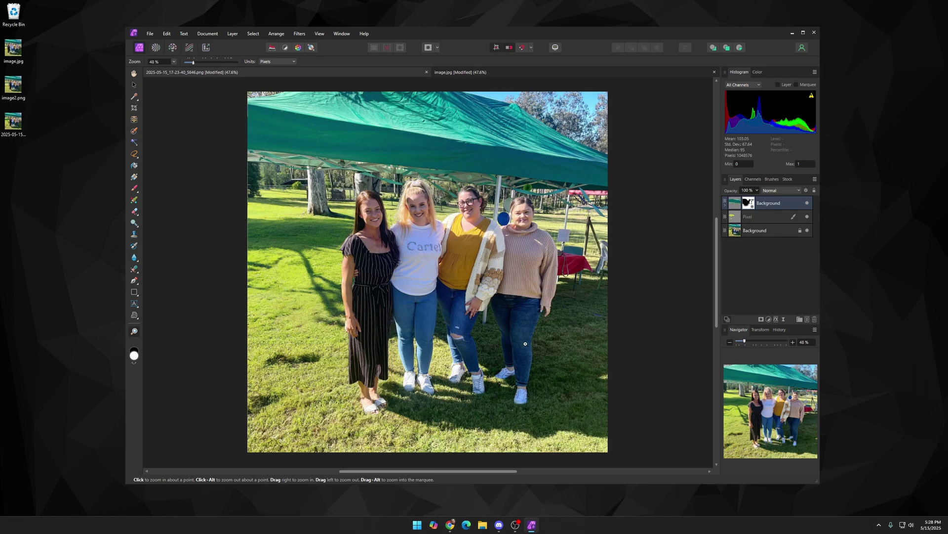
key(c)
key(ctrl+shift+n)
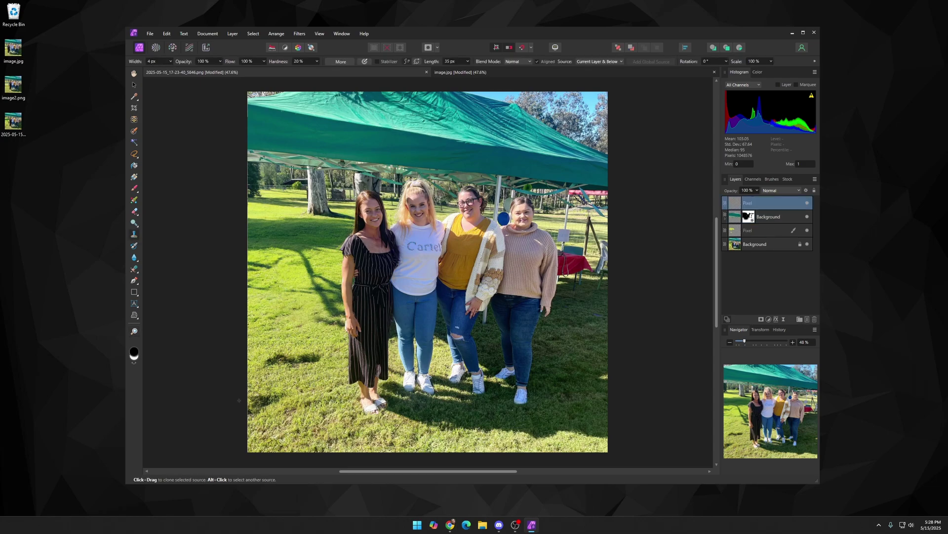
alt+click(262, 379)
drag(270, 363, 316, 364)
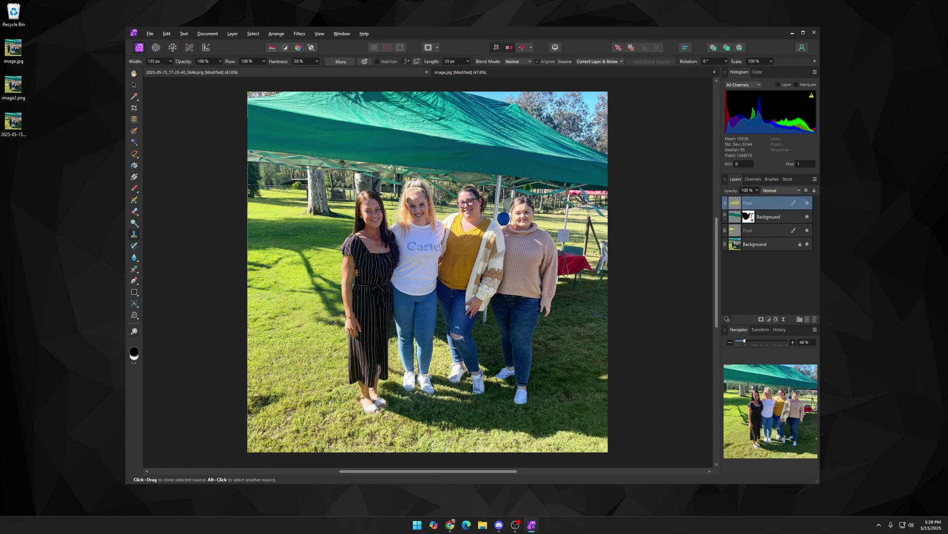
- Clone grass over the dark patch near the photo's lower-left corner and crop the photo's left side inward
alt+click(319, 423)
drag(277, 400, 256, 409)
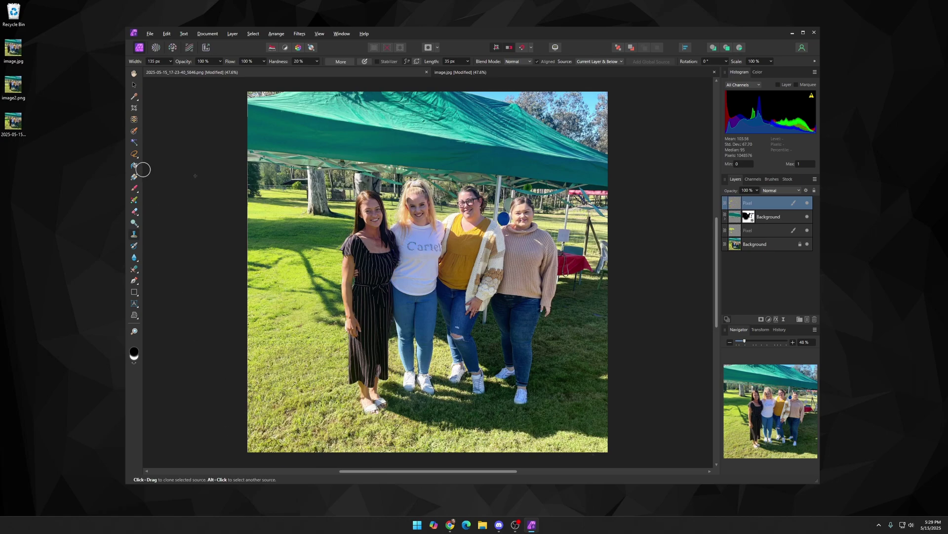
key(c)
drag(248, 272, 289, 277)
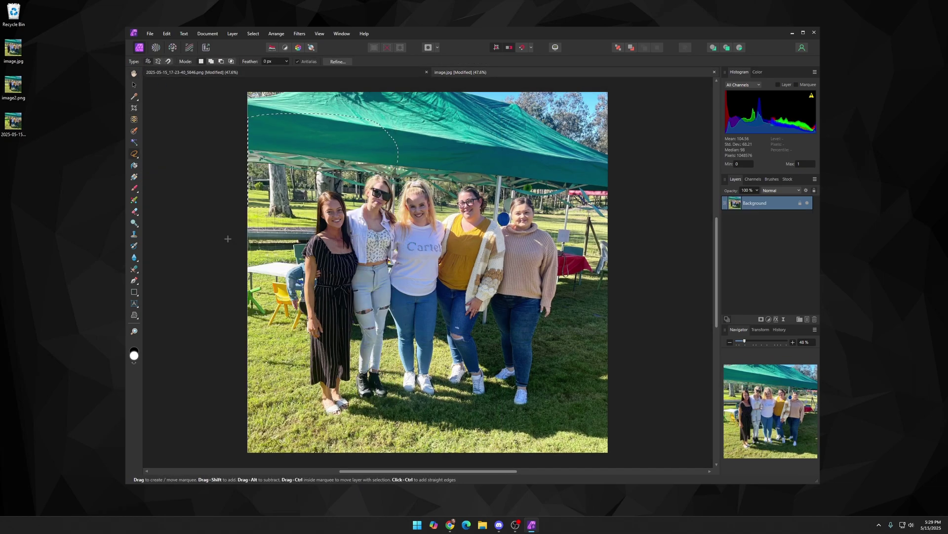
- Lasso the arm and hand of the woman in black in image.jpg and copy the selection
click(133, 331)
drag(296, 313, 346, 312)
click(134, 154)
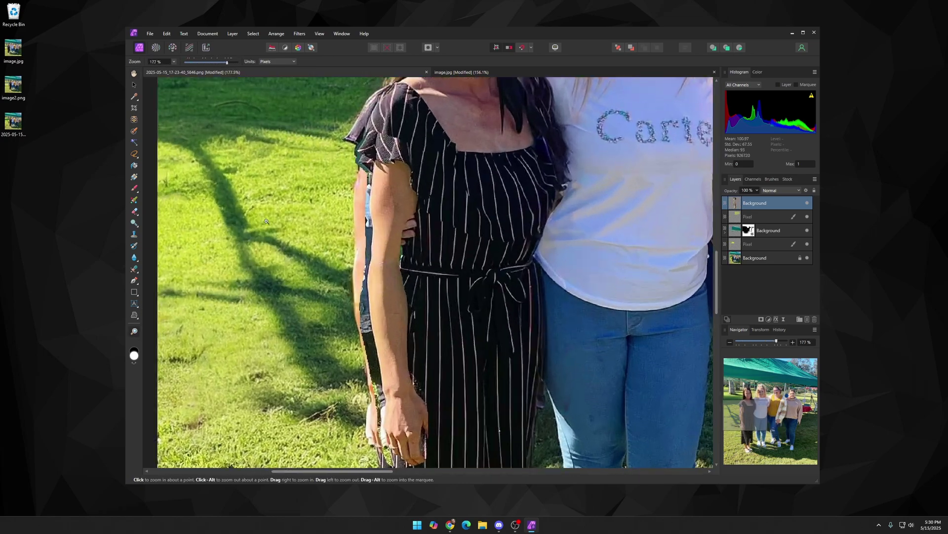
- Align the pasted arm with her arm in the retouched photo at lowered layer opacity, and restore the opacity to 100%
drag(368, 166, 373, 167)
click(757, 190)
drag(757, 200, 748, 200)
drag(388, 197, 387, 199)
click(757, 191)
drag(757, 199, 769, 199)
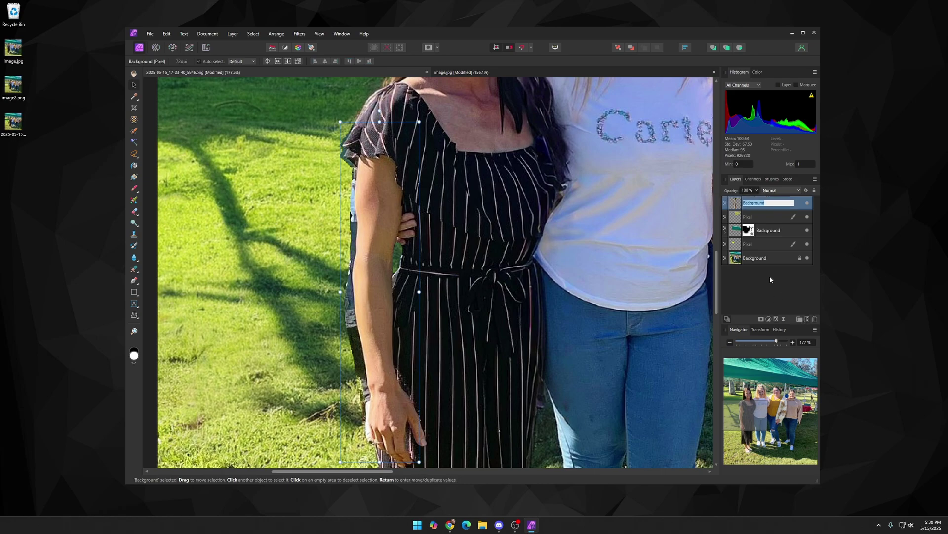
- Mask the pasted arm layer, painting away the surplus sleeve, dress and background around the arm
click(748, 202)
click(134, 188)
key(x)
mouse_move(371, 128)
mouse_down()
mouse_move(338, 158)
mouse_move(378, 134)
mouse_move(402, 147)
mouse_move(406, 190)
mouse_up()
mouse_move(389, 334)
mouse_down()
mouse_move(414, 399)
mouse_move(371, 355)
mouse_up()
scroll(401, 377, down, 3)
scroll(338, 219, up, 3)
key(x)
key(z)
drag(310, 207, 350, 199)
key(x)
key(b)
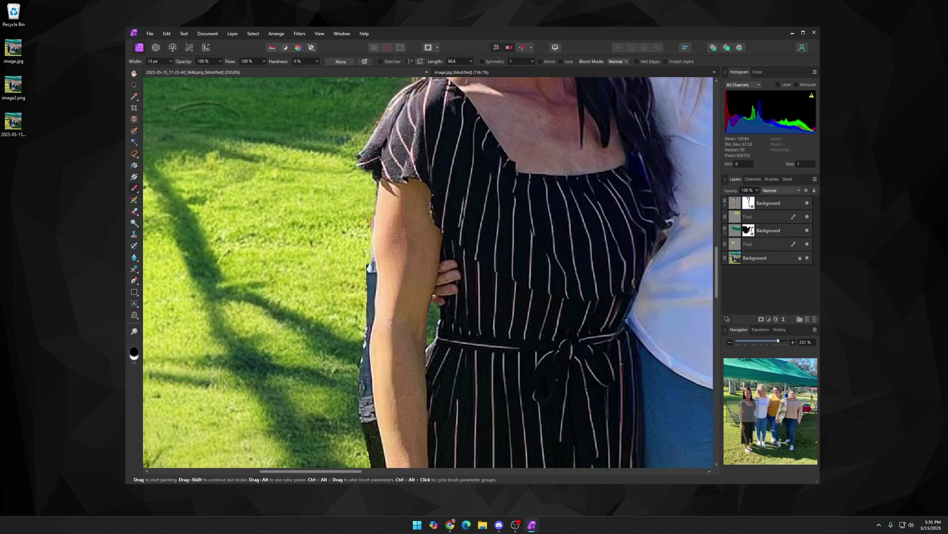
- Add a pixel layer and clone grass with a 12 px brush over the leftover blue fragments beside the upper arm
key(s)
key(ctrl+shift+n)
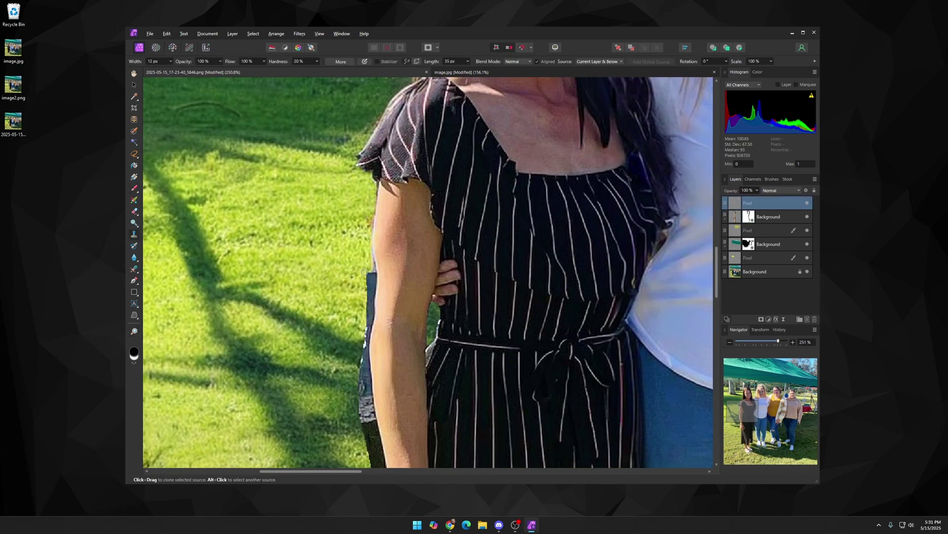
alt+click(356, 228)
mouse_move(370, 292)
mouse_down()
mouse_move(372, 271)
mouse_move(369, 292)
mouse_move(365, 247)
mouse_up()
alt+click(341, 192)
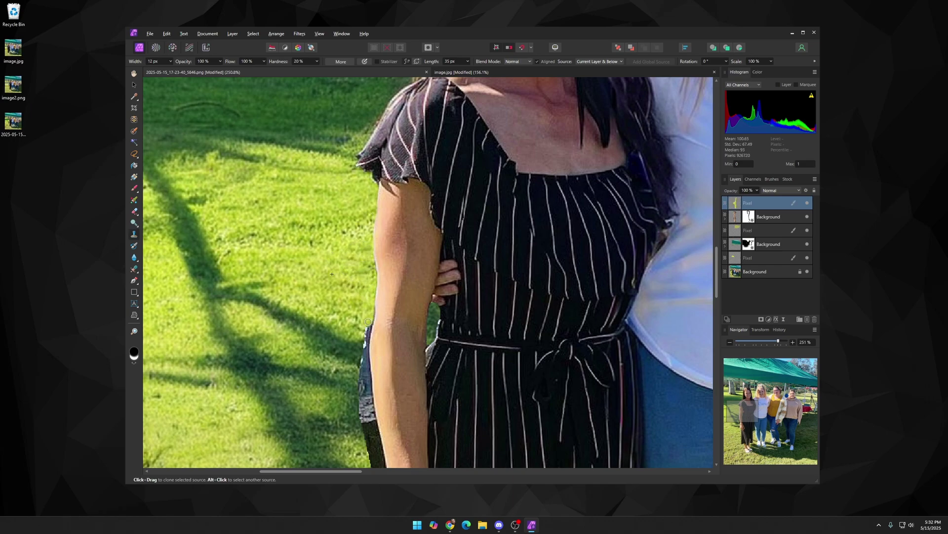
- Clone grass over the remaining jeans and dark fragments along the outer edge of the forearm and hand
scroll(347, 319, down, 2)
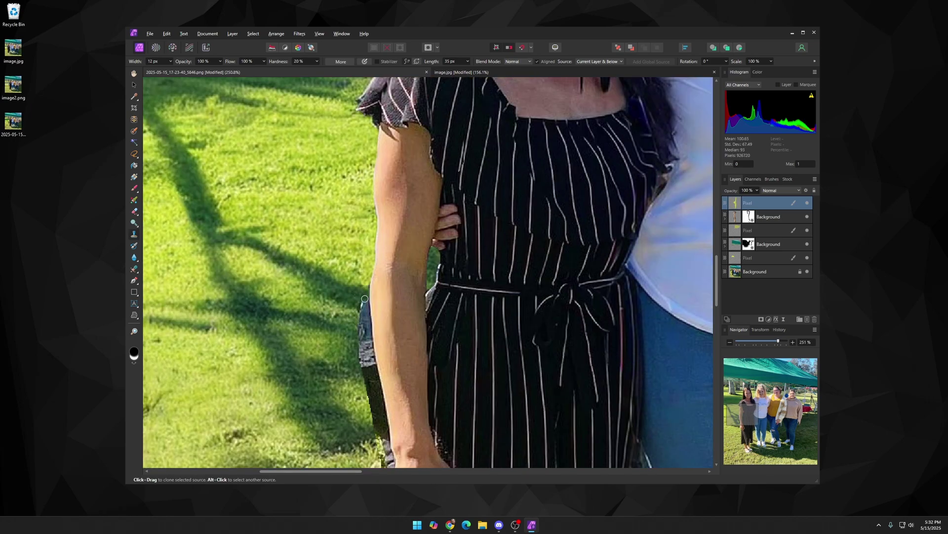
mouse_move(359, 319)
mouse_down()
mouse_move(364, 338)
mouse_move(366, 307)
mouse_move(356, 334)
mouse_move(375, 417)
mouse_up()
scroll(353, 403, down, 2)
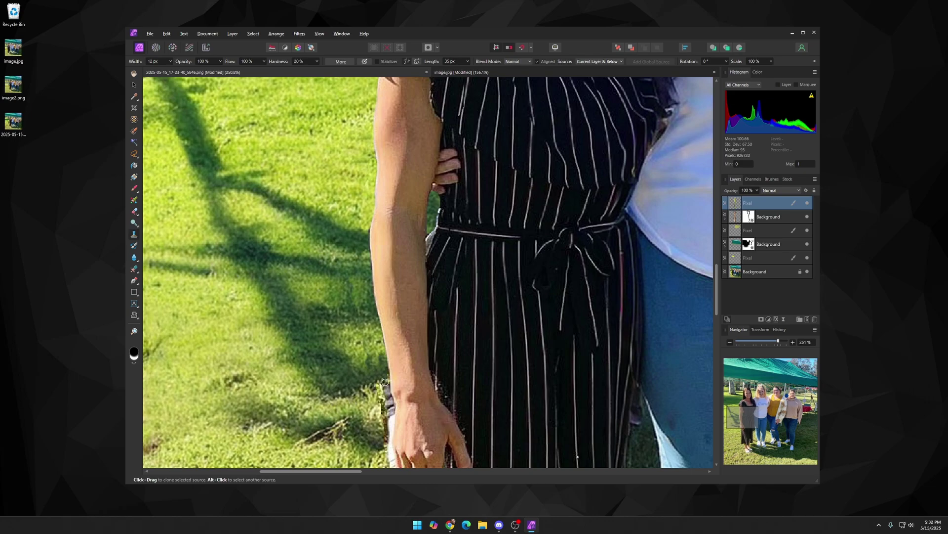
scroll(385, 382, down, 4)
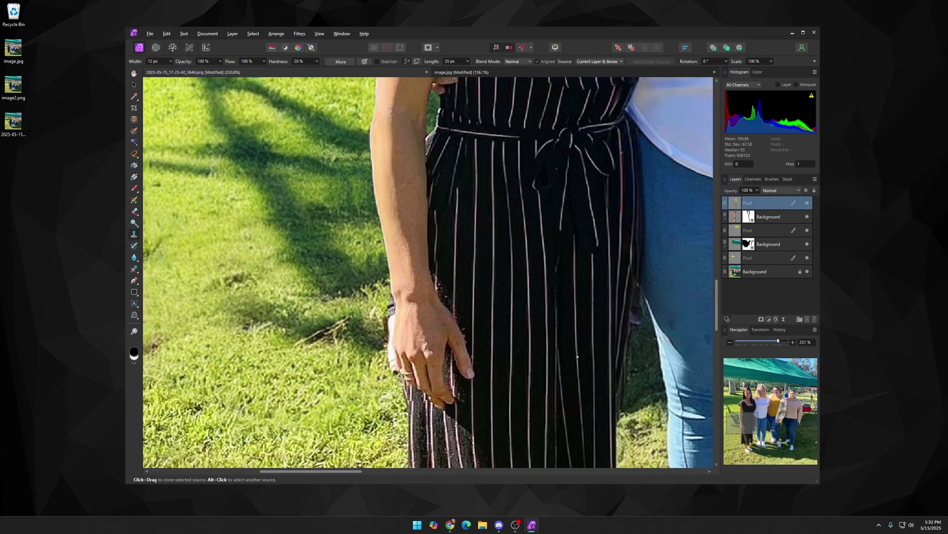
drag(386, 295, 388, 372)
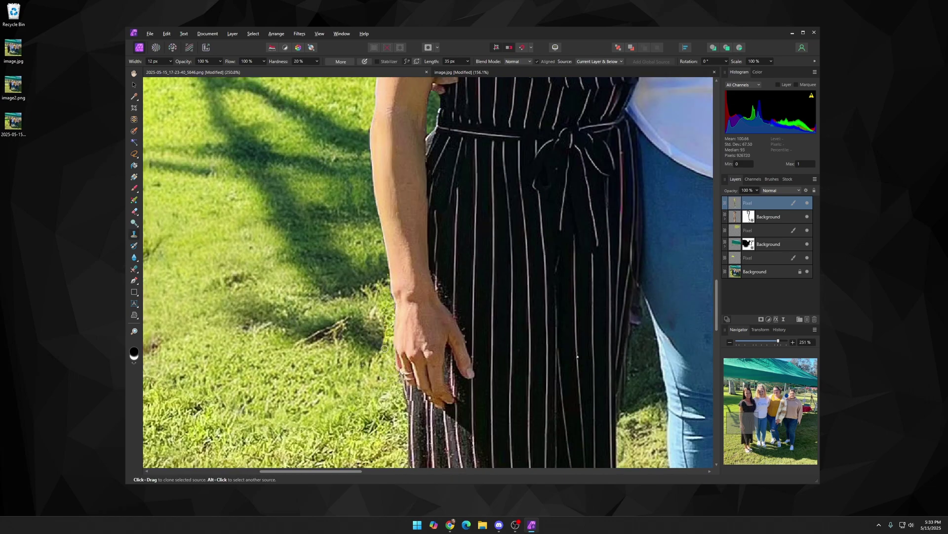
- Group all the retouching layers together with the background layer
scroll(384, 348, up, 2)
key(ctrl+0)
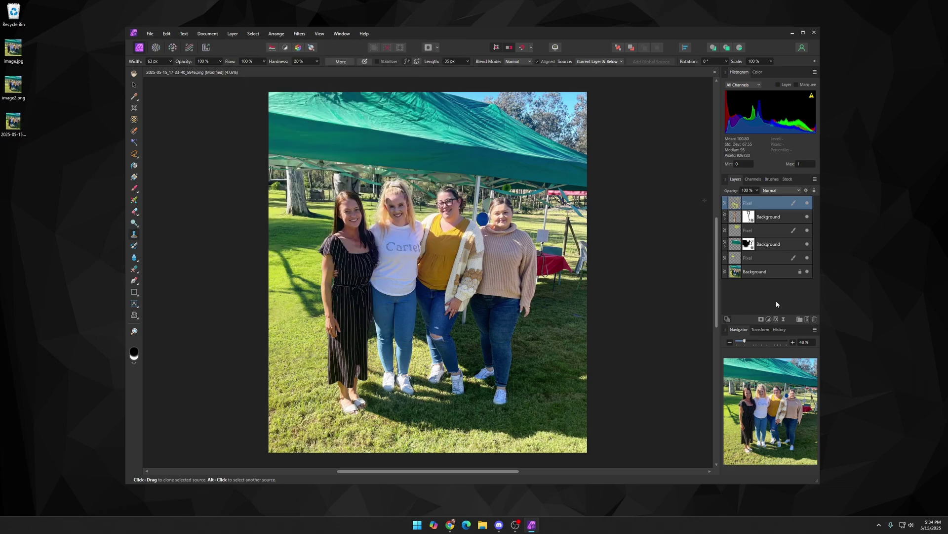
shift+click(771, 272)
click(799, 319)
- Place the original image.jpg above the group, line it up with the photo, and toggle its visibility for a before-and-after comparison
drag(14, 51, 382, 272)
click(134, 84)
click(807, 203)
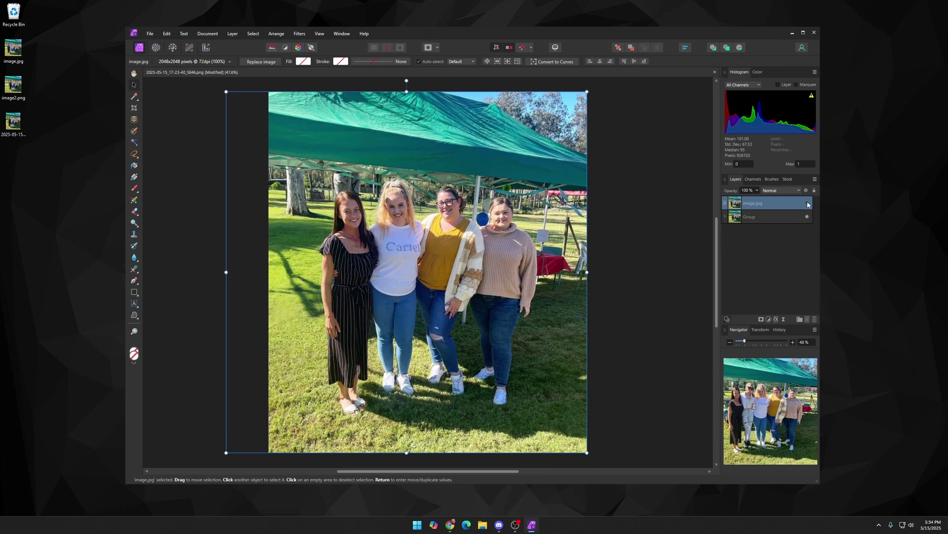
click(807, 203)
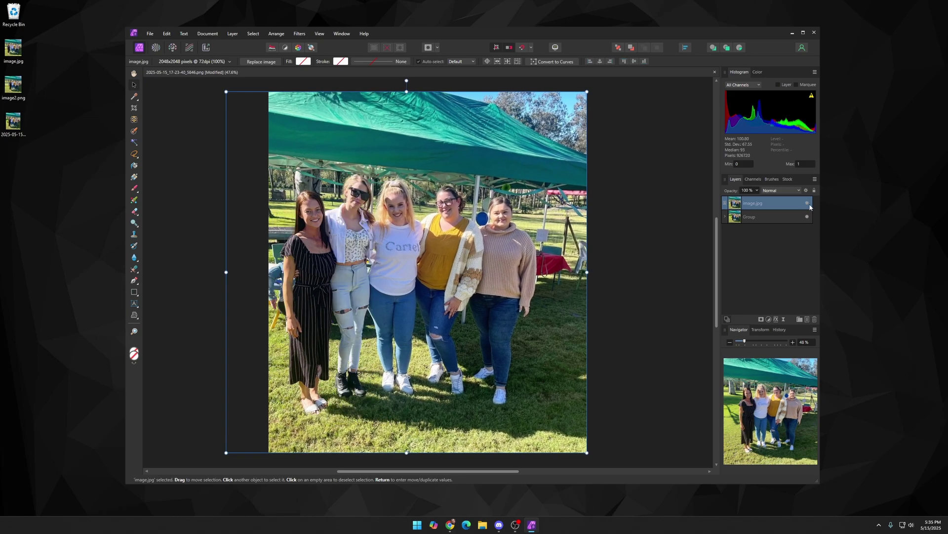
- Inspect the original photo up close and toggle image.jpg's visibility to compare it with the retouched version
scroll(675, 388, up, 8)
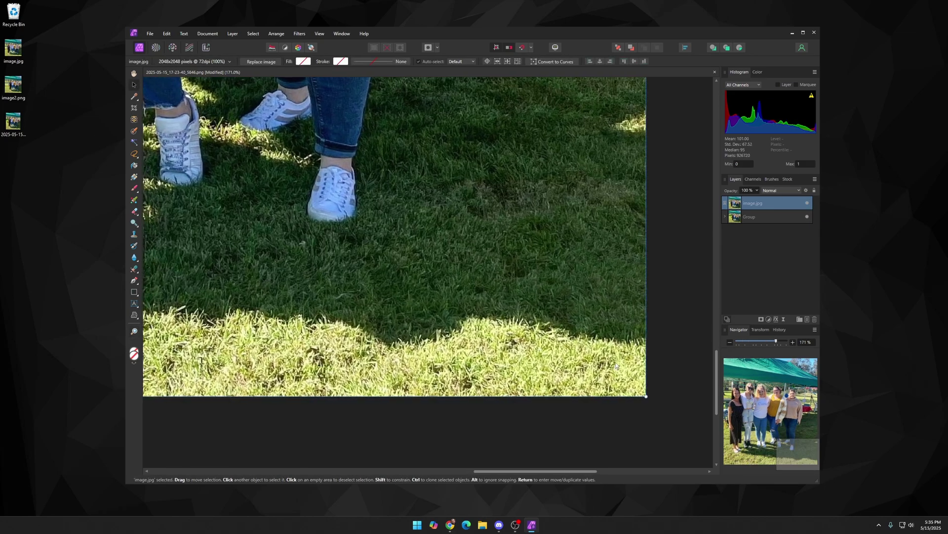
key(ctrl+0)
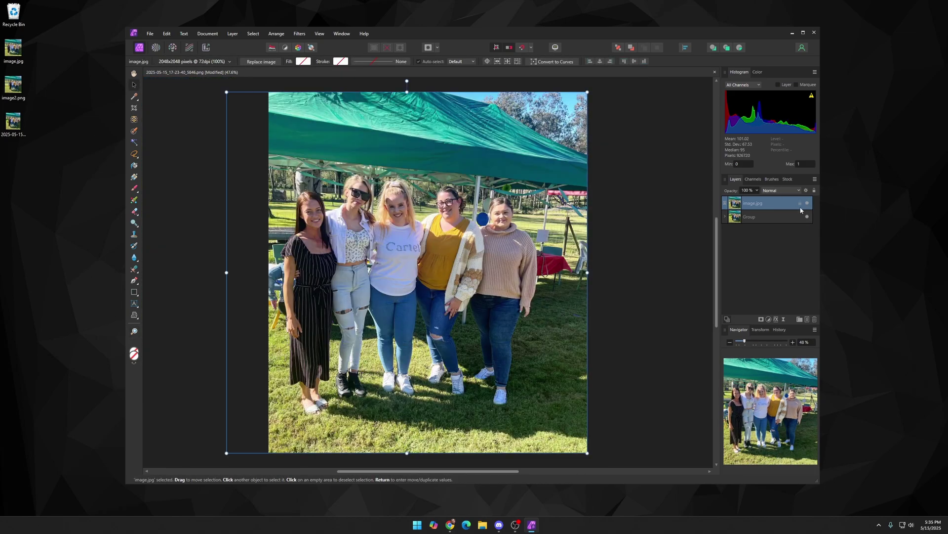
click(808, 203)
- Lasso the canopy frame and its surroundings above the women's heads, paste it as a new layer, and erase its unwanted areas with a 90 px brush
mouse_move(374, 265)
mouse_down()
mouse_move(399, 298)
mouse_move(434, 174)
mouse_move(267, 151)
mouse_up()
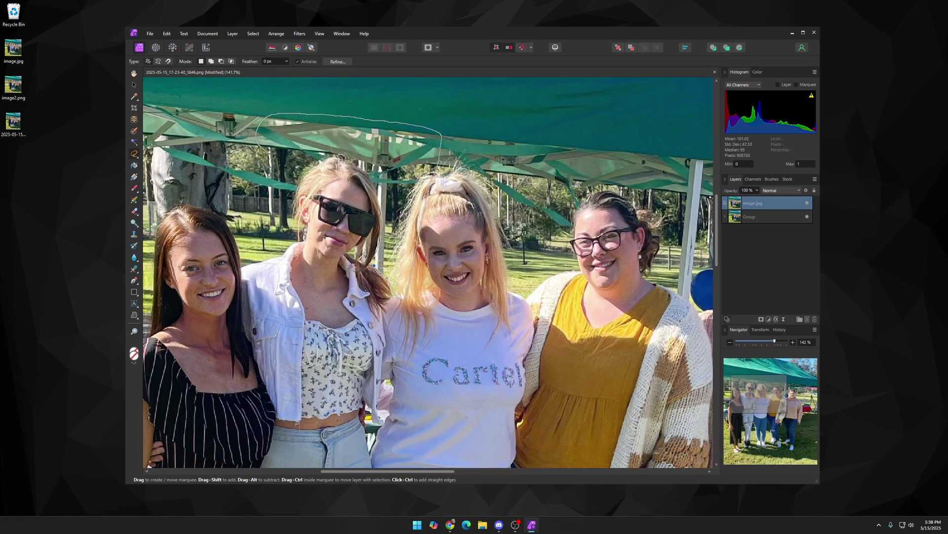
drag(376, 238, 374, 265)
click(184, 34)
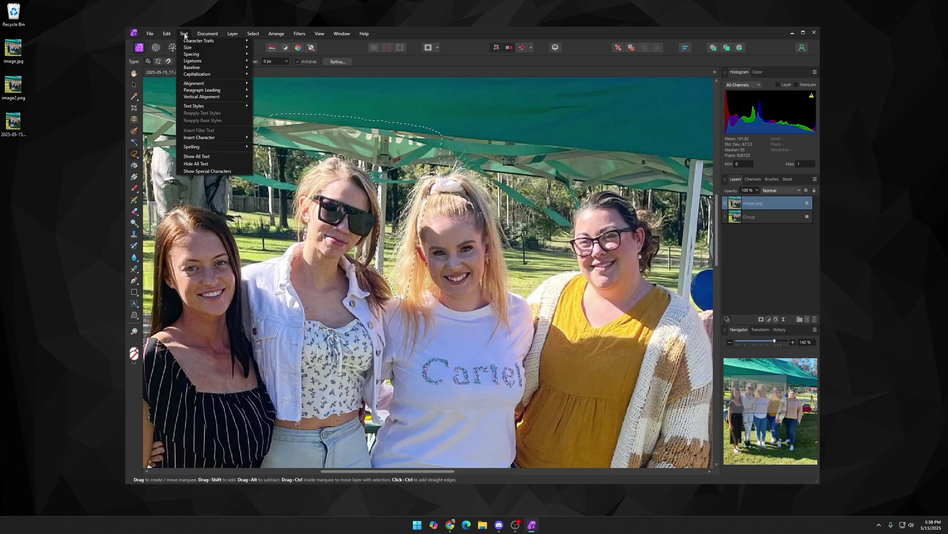
mouse_move(167, 34)
click(173, 82)
click(807, 216)
key(e)
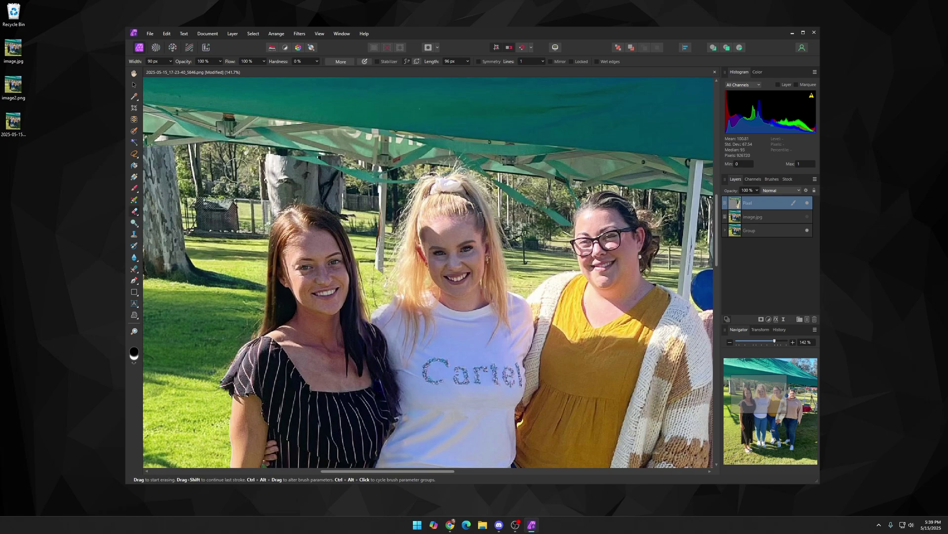
drag(272, 165, 312, 171)
- Lasso the white tent pole beside the woman in glasses and paste a copy of it as a new layer
key(l)
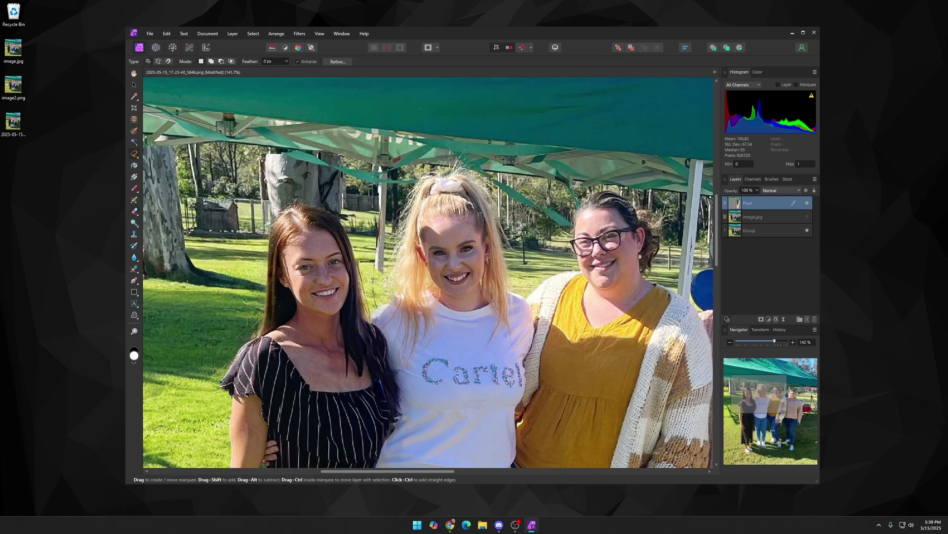
mouse_move(690, 297)
mouse_down()
mouse_move(687, 193)
mouse_move(381, 216)
mouse_up()
click(167, 33)
click(169, 75)
key(ctrl+v)
- Move, resize and rotate the pasted pole to stand under the canopy joint between the dark-haired and blonde women
key(v)
drag(377, 182, 371, 182)
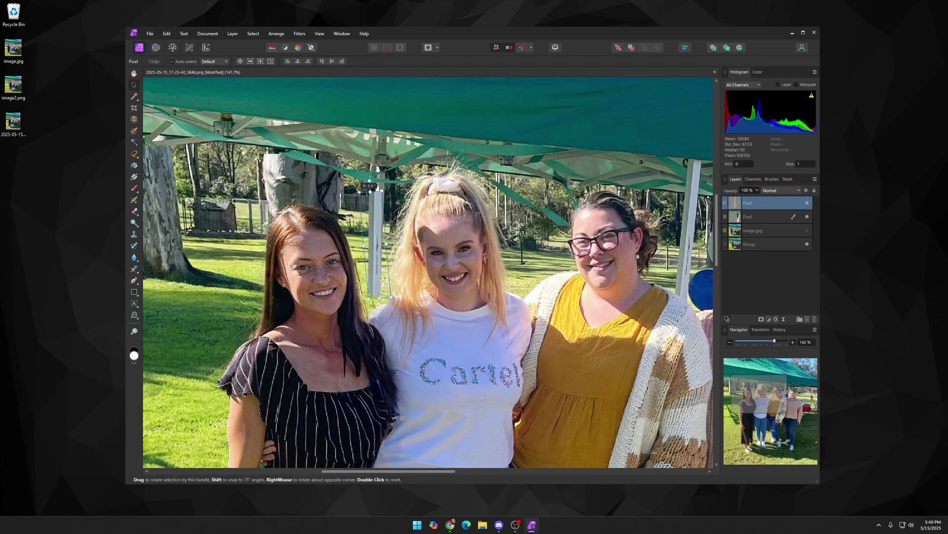
drag(390, 298, 384, 270)
drag(378, 206, 381, 201)
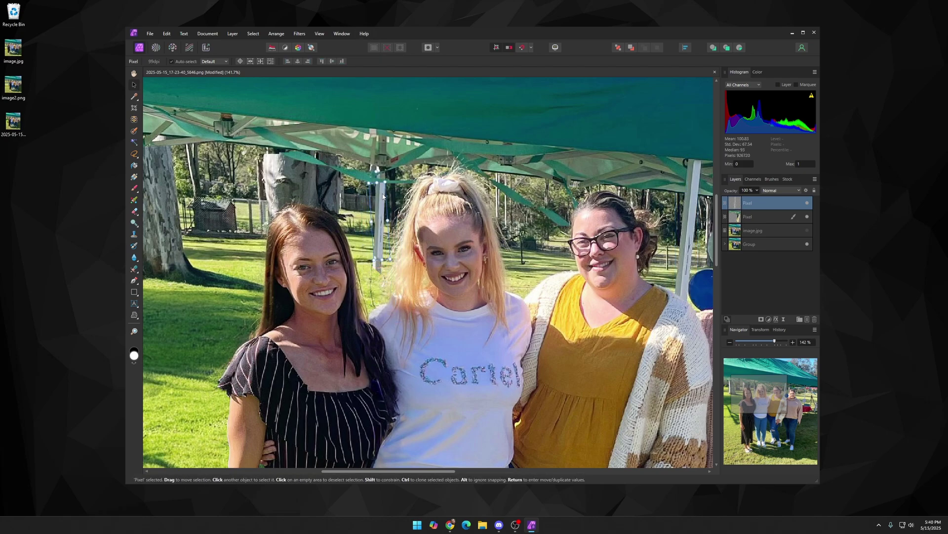
click(311, 110)
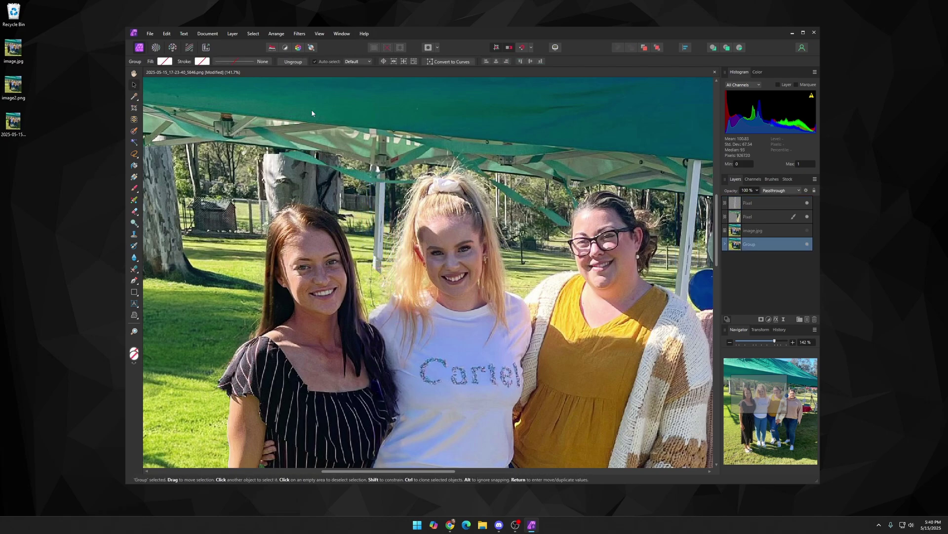
- Erase leftover parts of the canopy patch layer with a 21 px brush
click(296, 178)
click(134, 211)
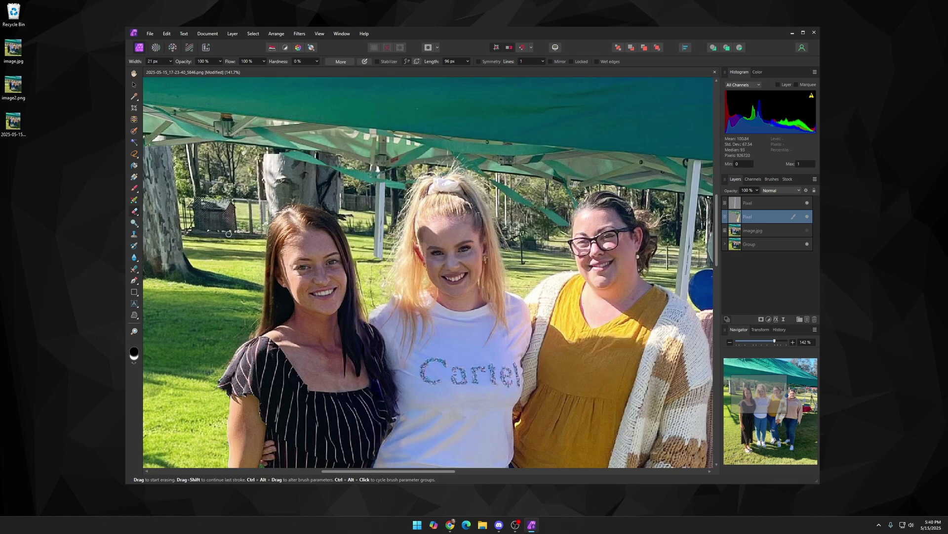
key(alt+bracketright)
- Duplicate the pole layer and move the copy down to extend the pole to the blonde woman's shoulder
right_click(730, 204)
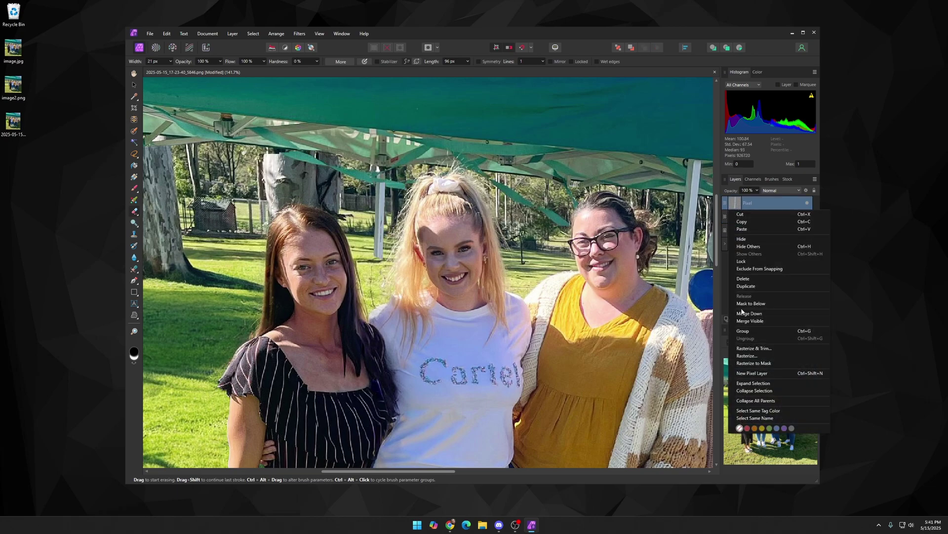
click(746, 286)
key(v)
drag(378, 212, 378, 277)
click(394, 224)
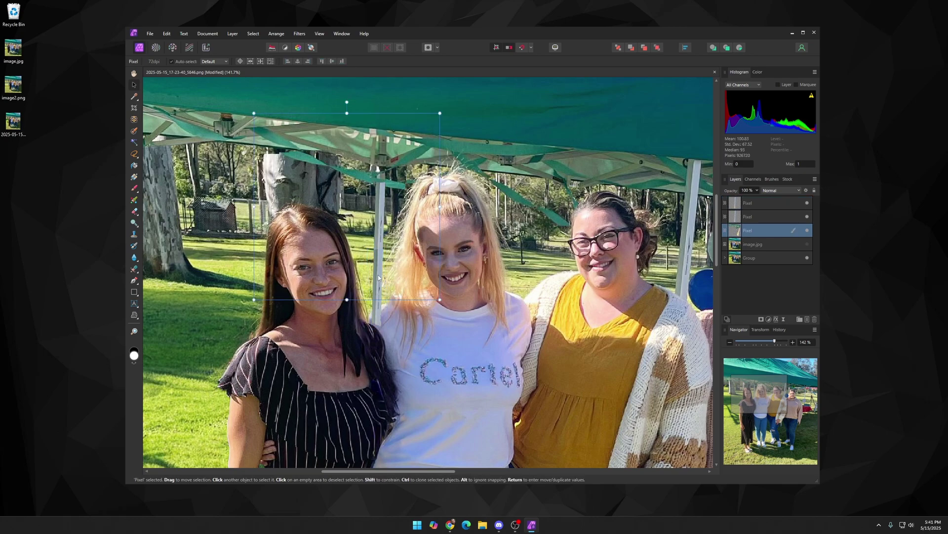
key(ctrl+z)
key(ctrl+z)
key(ctrl+z)
key(ctrl+z)
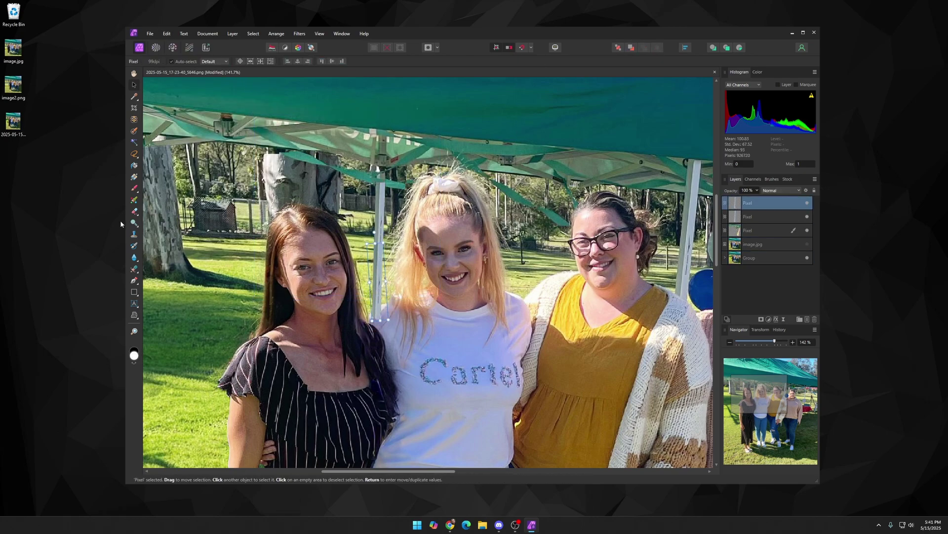
- Erase the lower pole's overlap with the women using a 12 px brush and clone over its dark markings with a 4 px brush
key(e)
mouse_move(367, 329)
mouse_down()
mouse_move(383, 327)
mouse_move(347, 327)
mouse_up()
drag(398, 291, 382, 304)
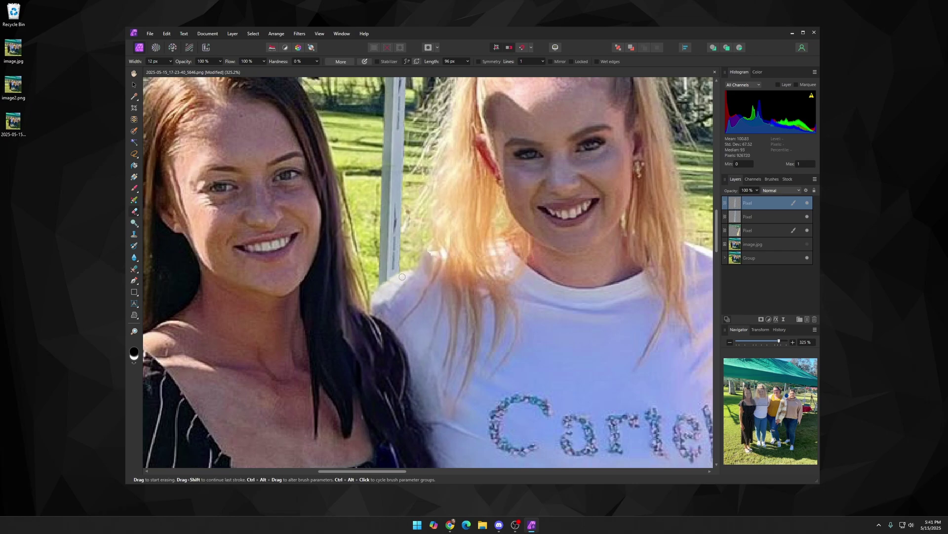
scroll(390, 282, up, 4)
key(c)
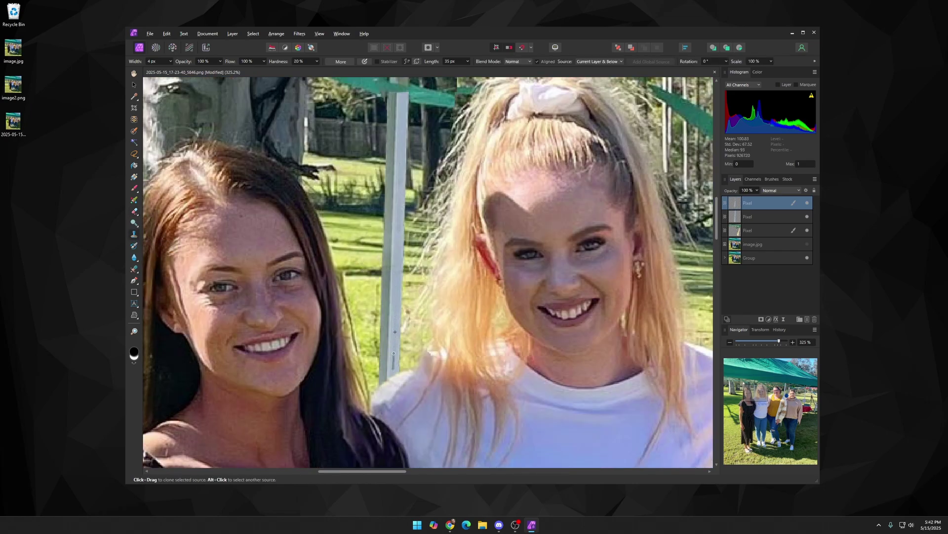
- Add a pixel layer and clone over the hard cut edge at the top of the tree trunk beneath the canopy
scroll(327, 252, up, 6)
drag(367, 472, 342, 472)
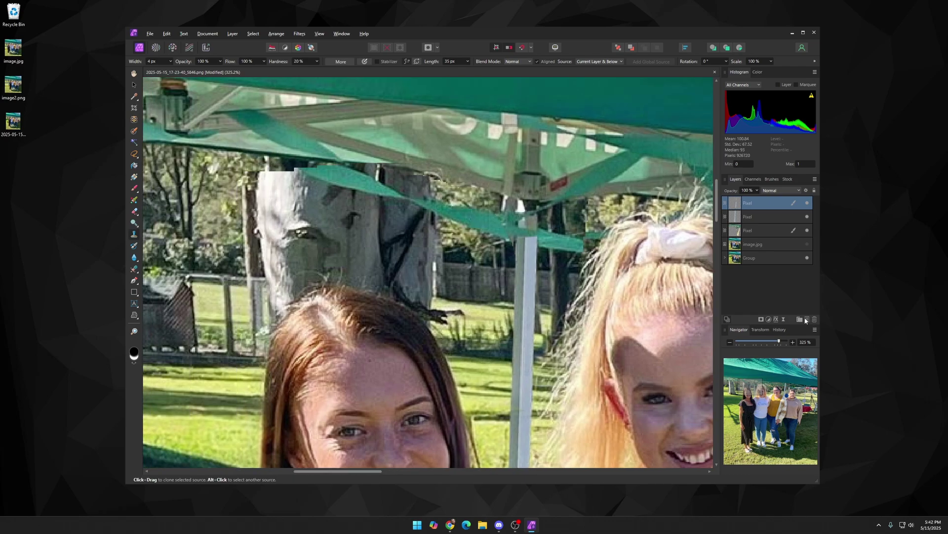
click(807, 318)
key(bracketright)
key(bracketright)
key(bracketright)
key(bracketright)
mouse_move(245, 202)
mouse_down()
mouse_move(244, 165)
mouse_move(259, 191)
mouse_move(277, 168)
mouse_move(253, 160)
mouse_move(283, 179)
mouse_move(270, 181)
mouse_move(313, 169)
mouse_move(295, 161)
mouse_move(344, 176)
mouse_move(311, 163)
mouse_up()
key(bracketleft)
key(bracketleft)
key(bracketleft)
alt+click(333, 175)
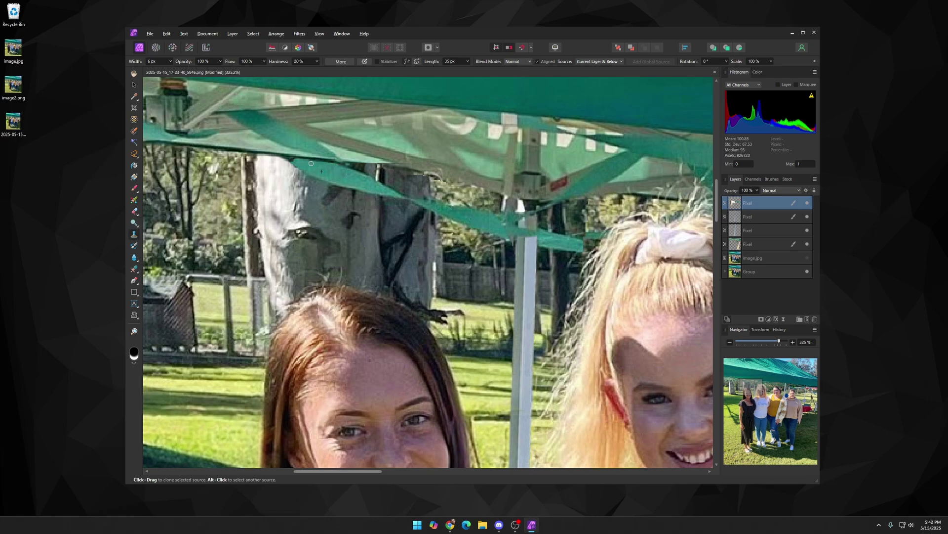
- Clone the green canopy strap across the pole top and extend its end to the blonde woman's hair with a 3 px brush
scroll(436, 307, up, 1)
scroll(436, 308, right, 3)
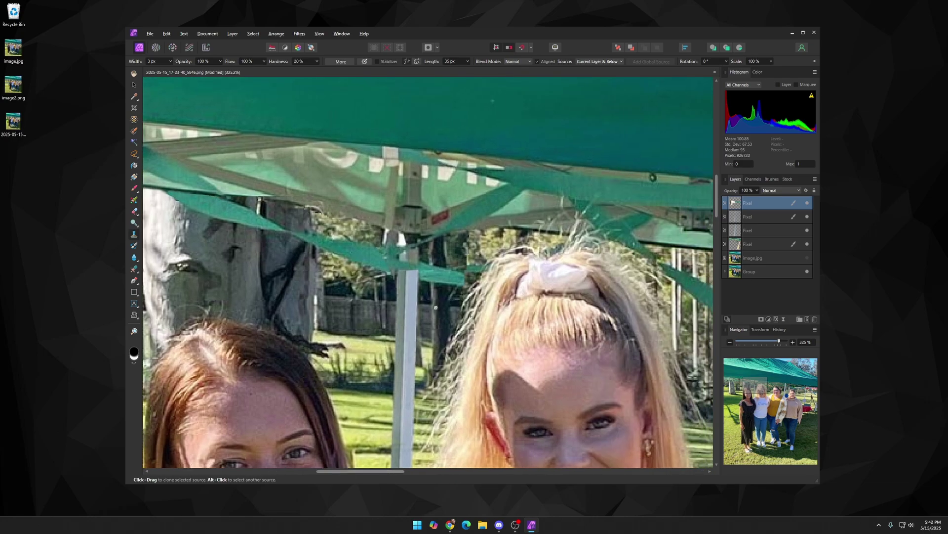
drag(446, 285, 474, 277)
alt+click(359, 257)
mouse_move(397, 270)
mouse_down()
mouse_move(420, 272)
mouse_move(397, 270)
mouse_up()
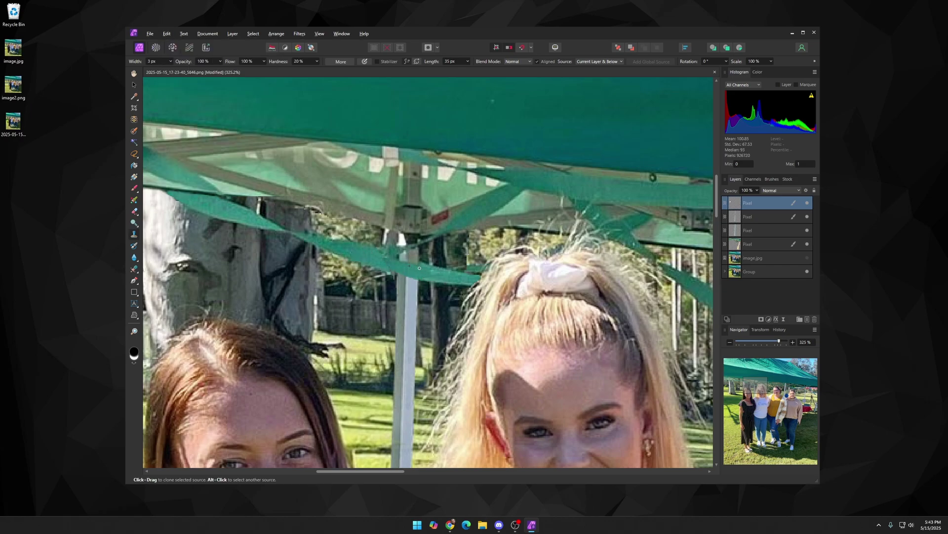
key(ctrl+0)
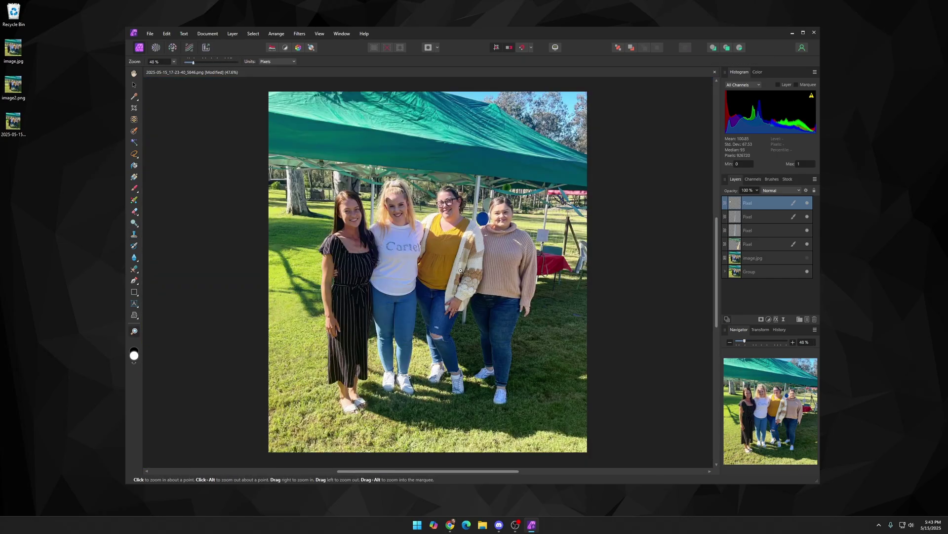